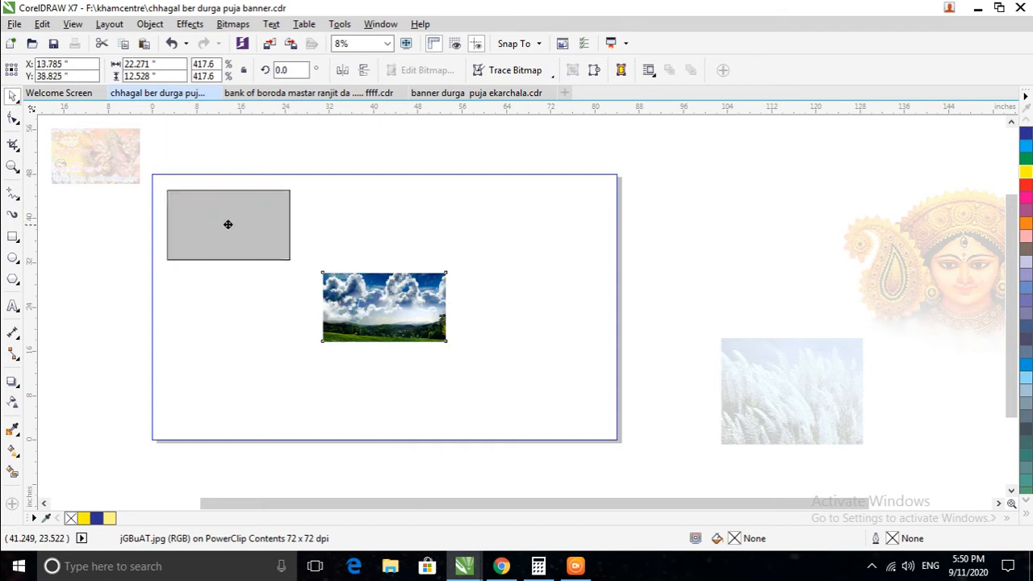
Position the sky photo inside the PowerClip and enlarge it to about 91.9 × 51.7 inches, covering the whole banner.
drag(268, 239, 676, 492)
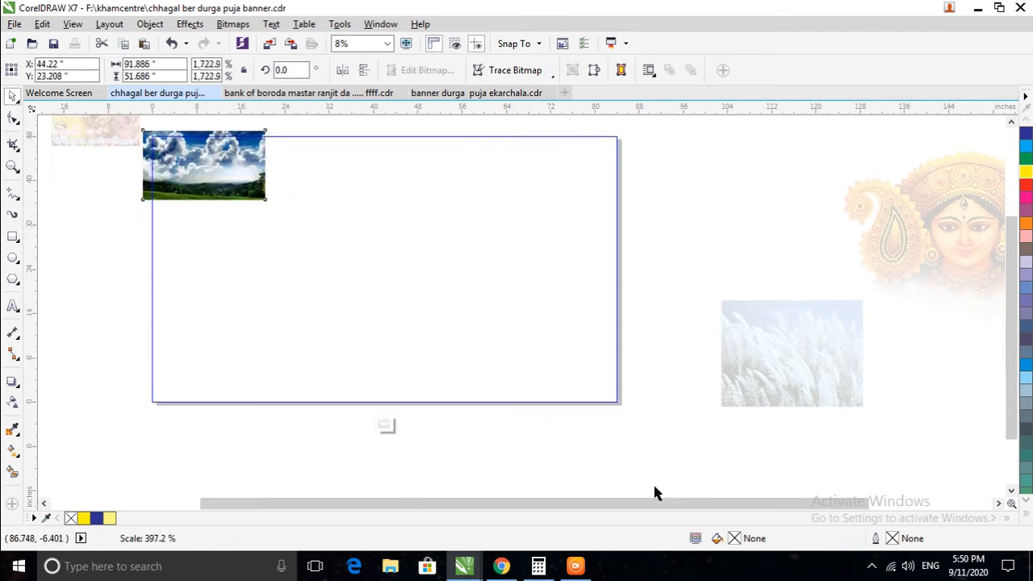
right_click(446, 326)
click(394, 305)
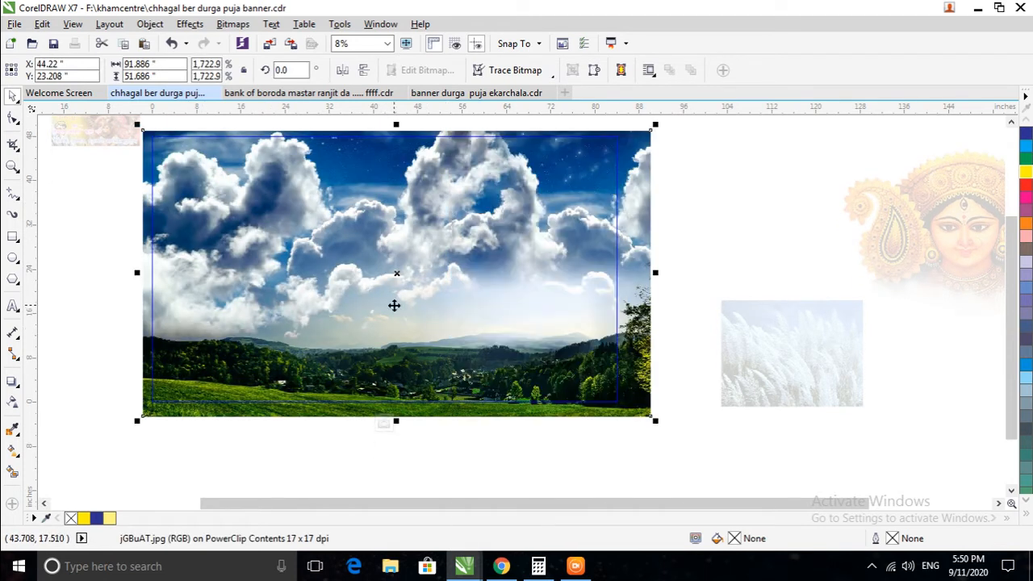
Apply a linear transparency to the sky photo, fading the clouds out downward over the landscape.
click(11, 406)
drag(379, 252, 385, 415)
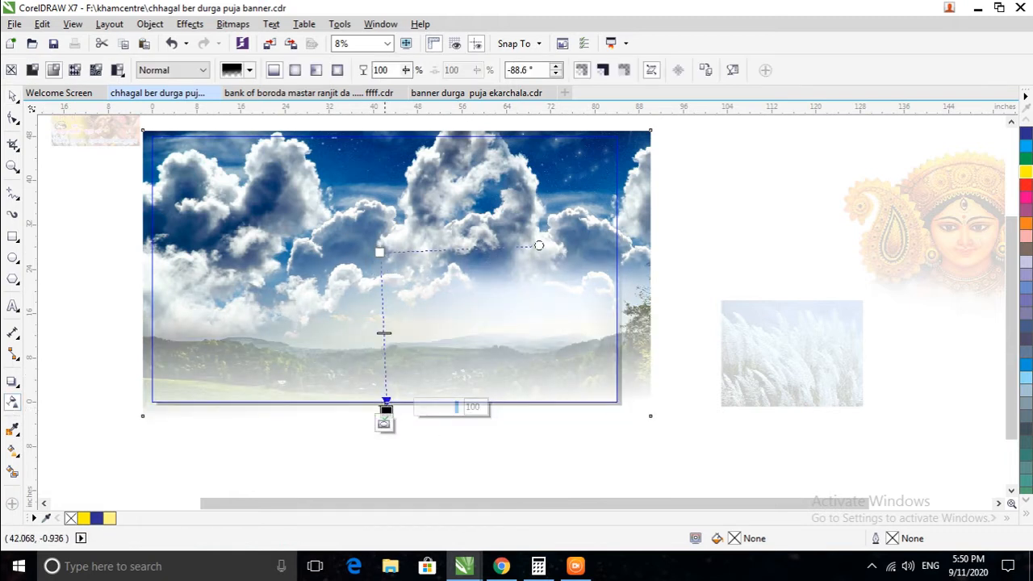
drag(384, 332, 383, 336)
drag(380, 251, 380, 217)
drag(383, 336, 388, 294)
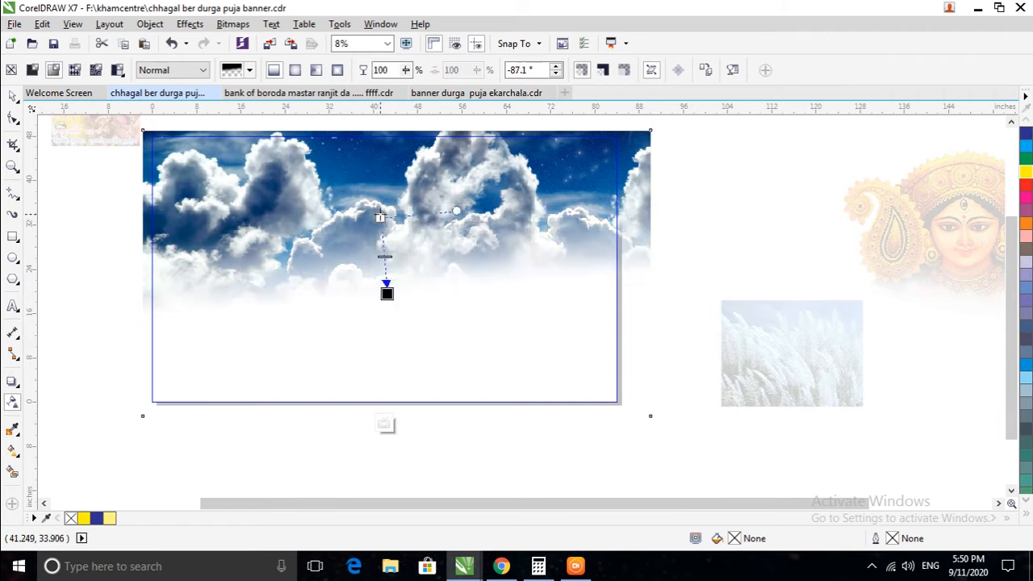
Shift the sky photo's fade upward so it ends about mid-banner, and finish editing the PowerClip.
drag(380, 217, 380, 194)
drag(385, 294, 384, 268)
drag(380, 194, 380, 172)
click(383, 269)
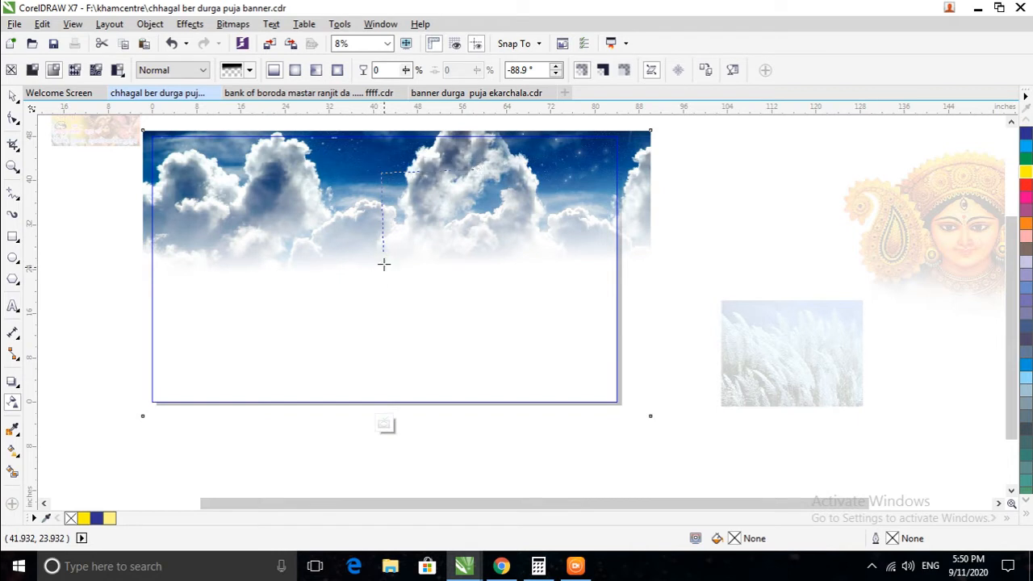
click(14, 95)
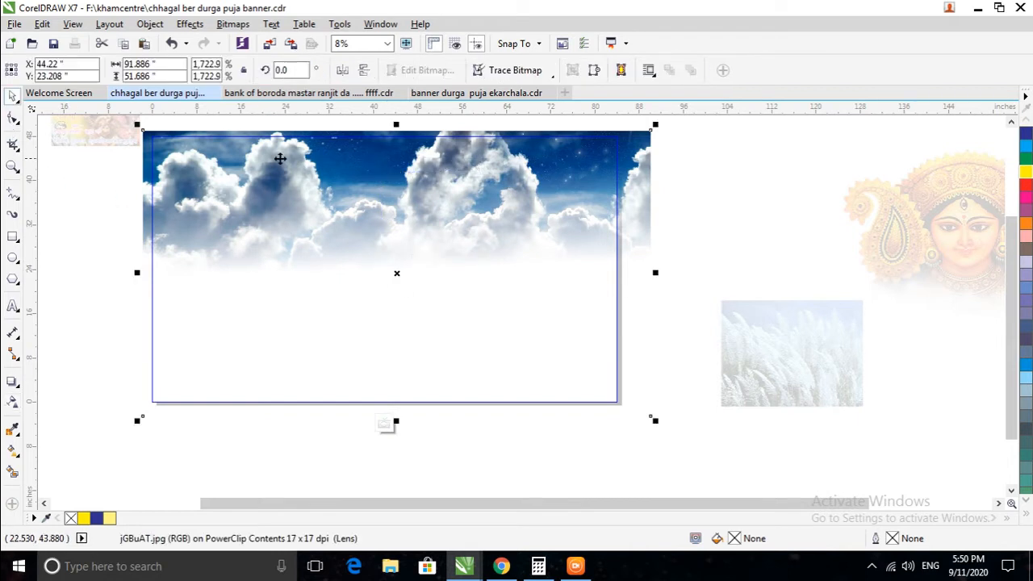
right_click(277, 157)
click(348, 208)
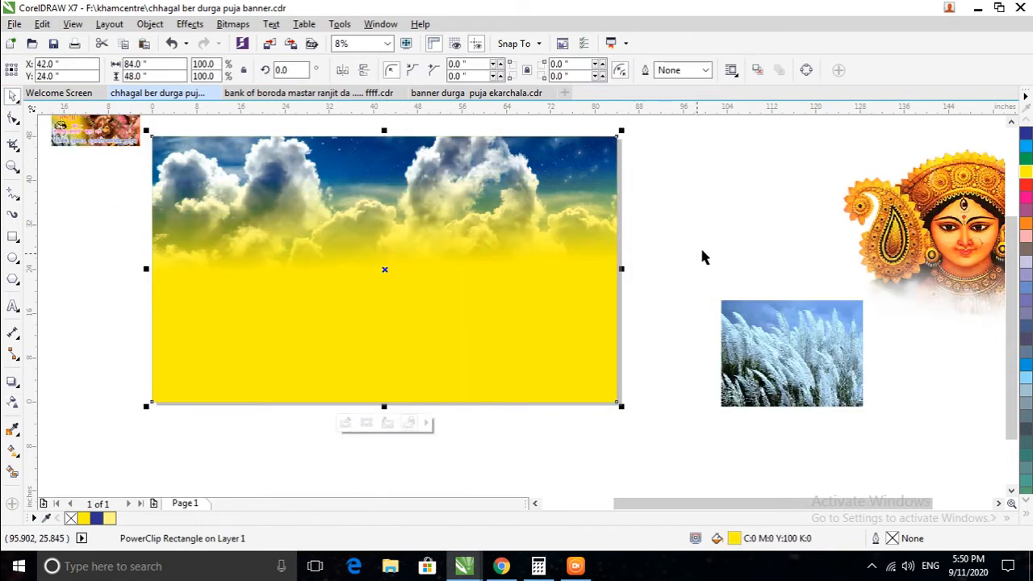
Place the white grass photo inside the banner's PowerClip rectangle and open the PowerClip contents for editing.
click(681, 257)
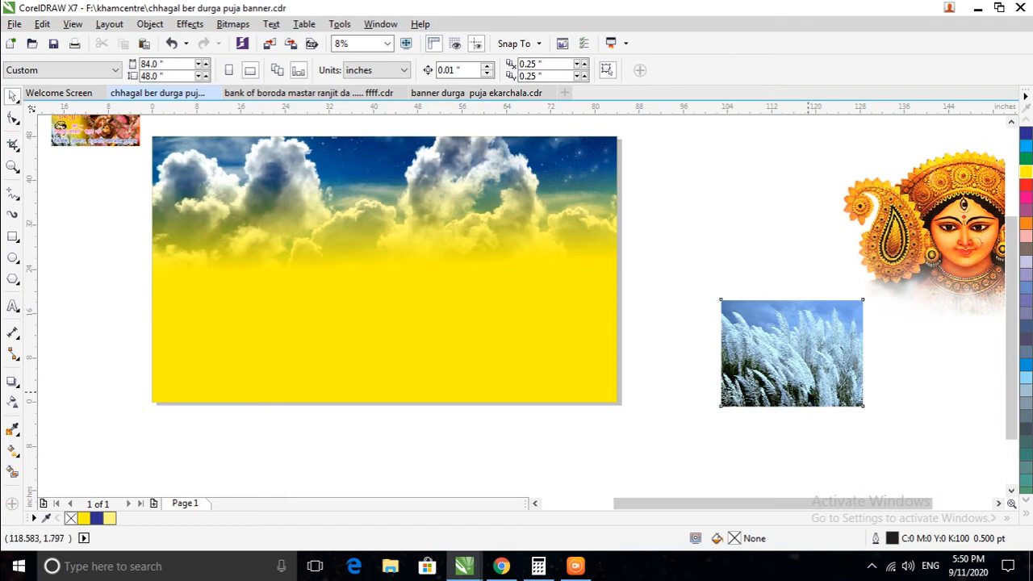
right_click(809, 393)
click(840, 149)
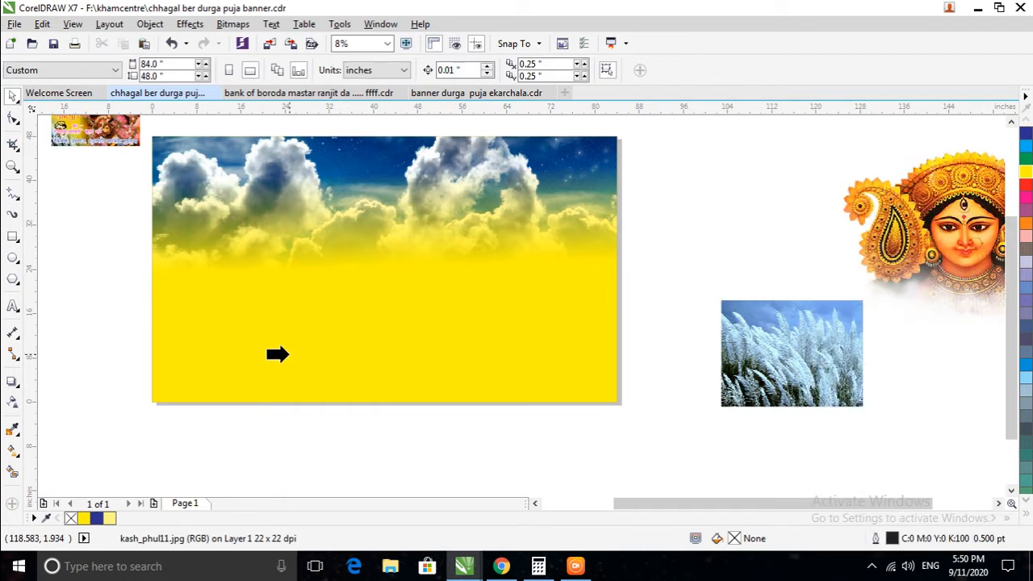
click(278, 355)
right_click(343, 301)
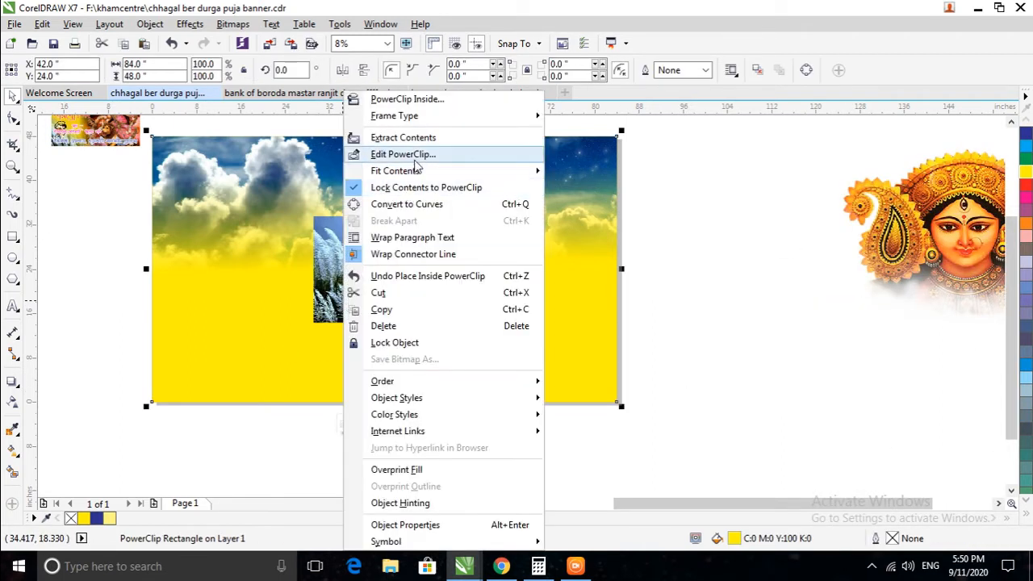
click(417, 162)
Move the grass photo to the banner's lower-left area and enlarge it to about 42.7 × 32 inches.
click(386, 280)
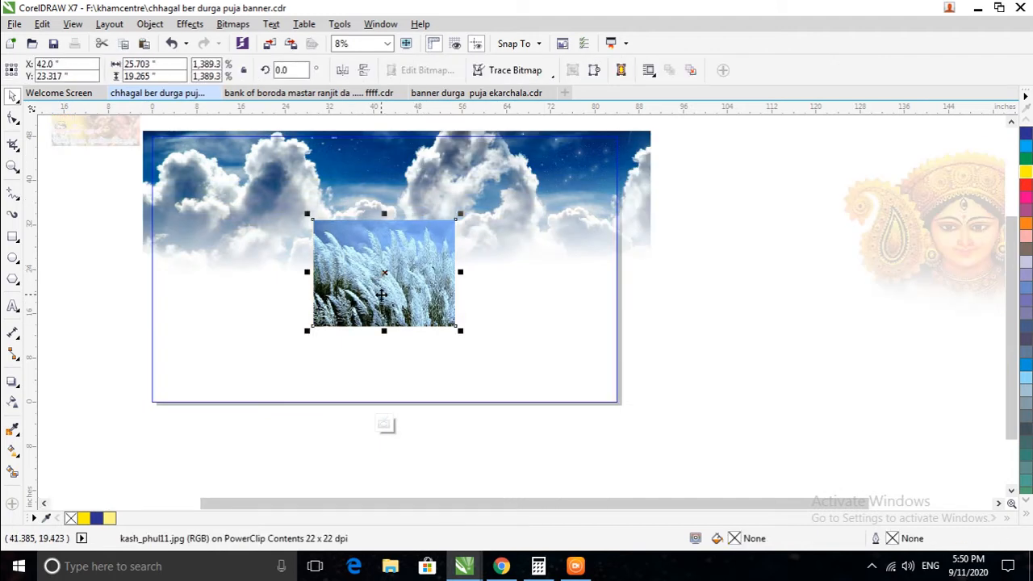
drag(381, 295, 208, 314)
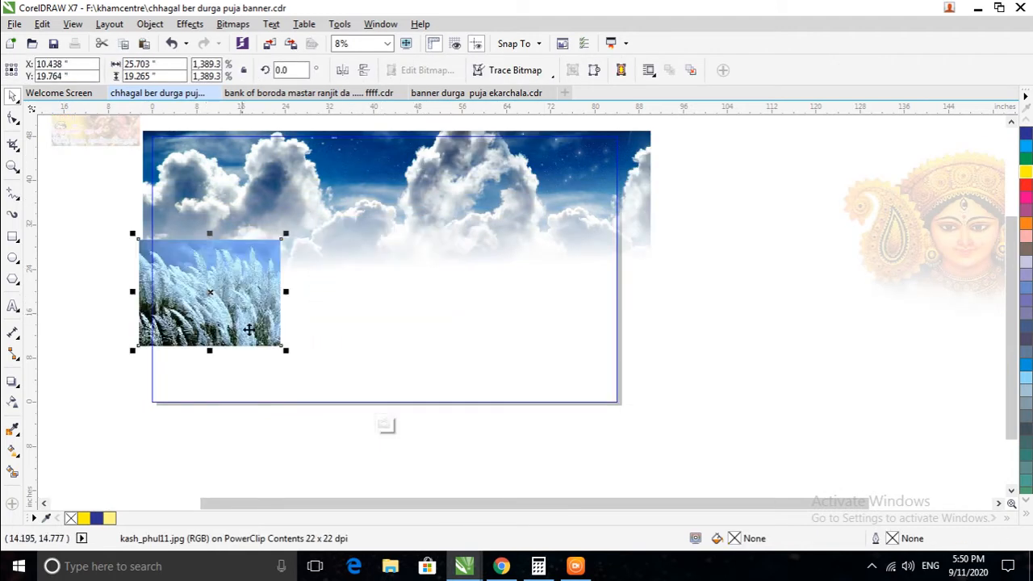
drag(285, 350, 569, 426)
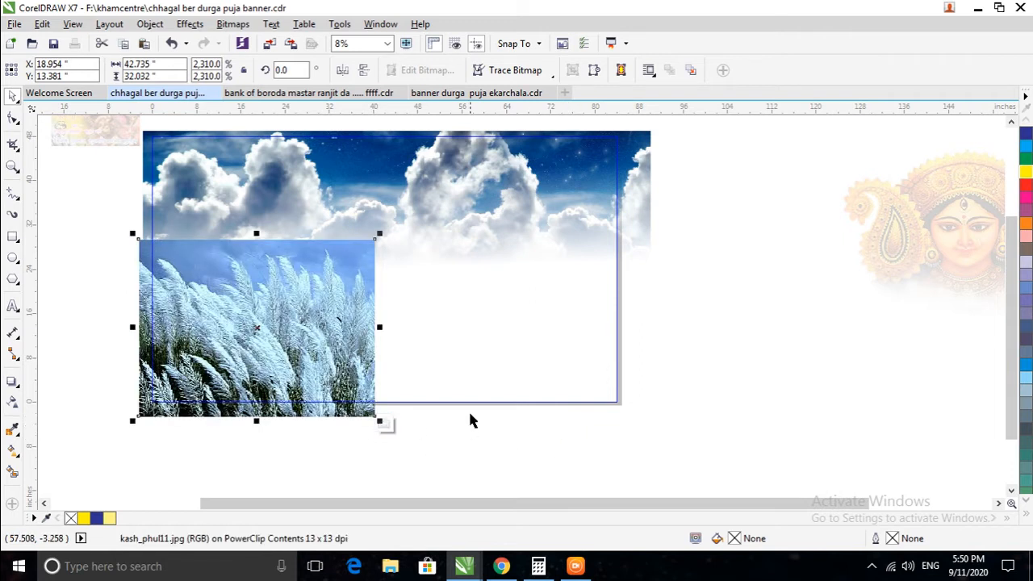
click(285, 337)
click(312, 358)
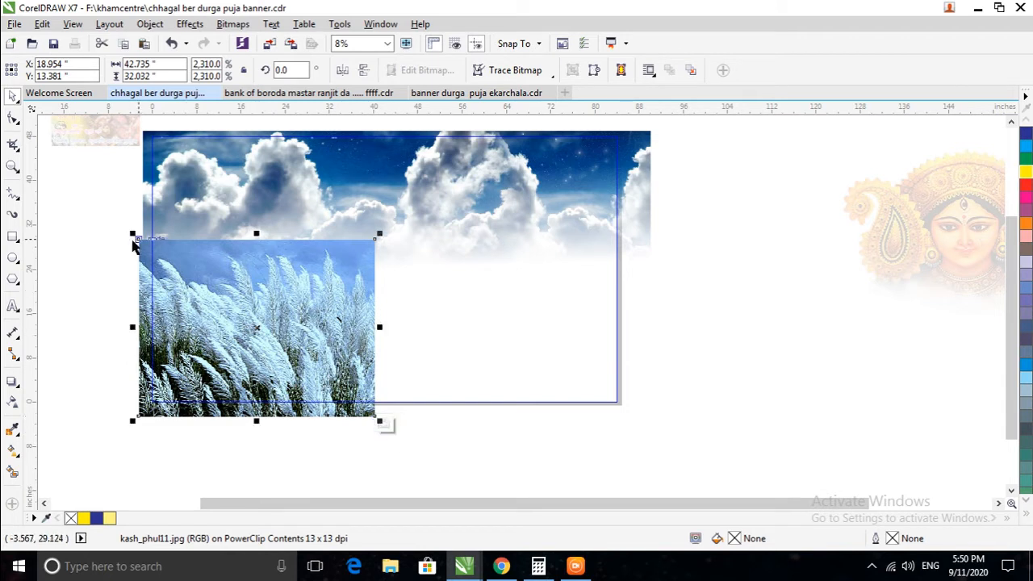
Try enlarging the grass photo to about 69.3 × 52 inches and repositioning it over the banner.
drag(134, 245, 100, 217)
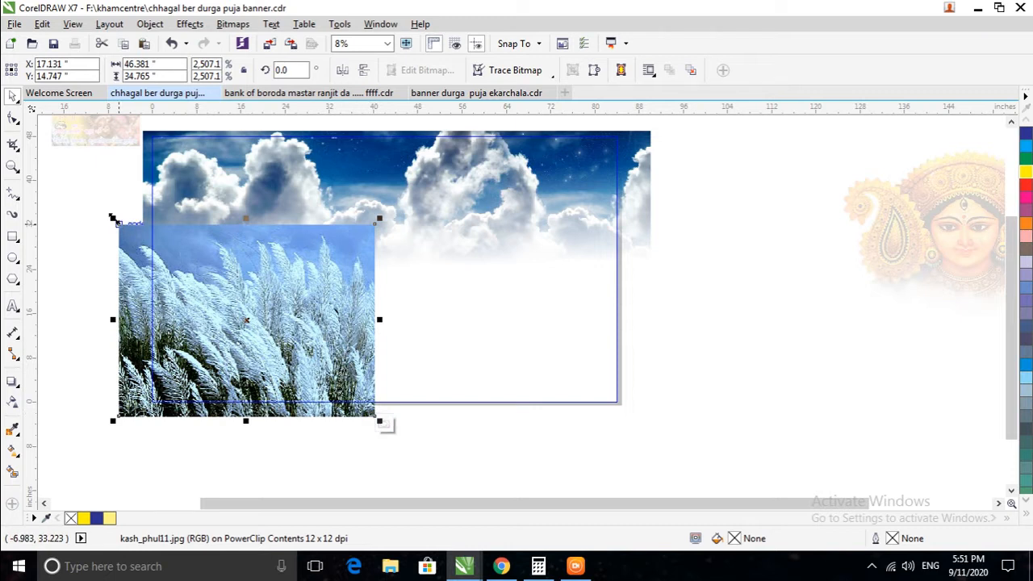
drag(112, 218, 76, 169)
drag(189, 302, 451, 364)
drag(340, 250, 75, 183)
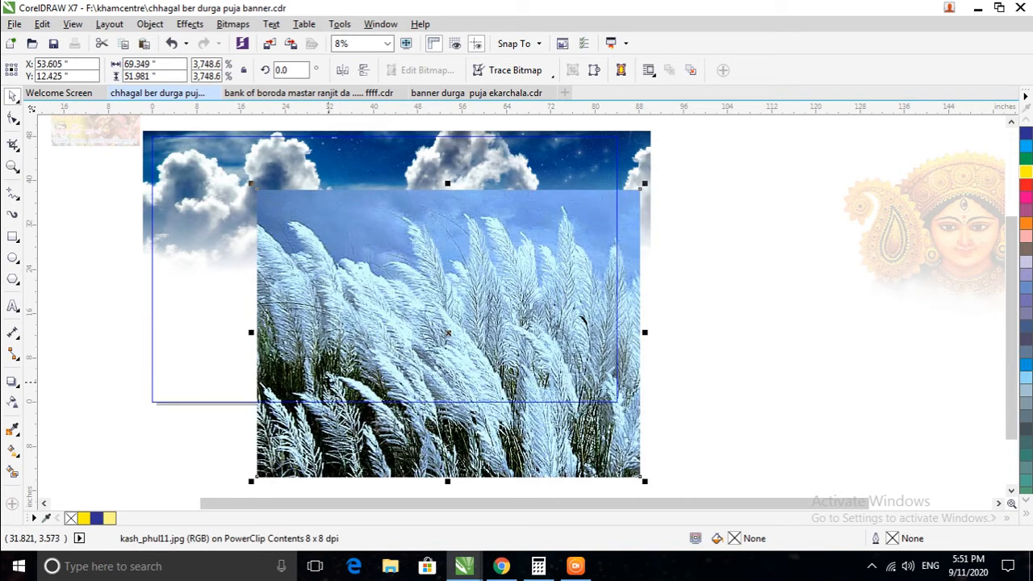
drag(444, 335, 335, 334)
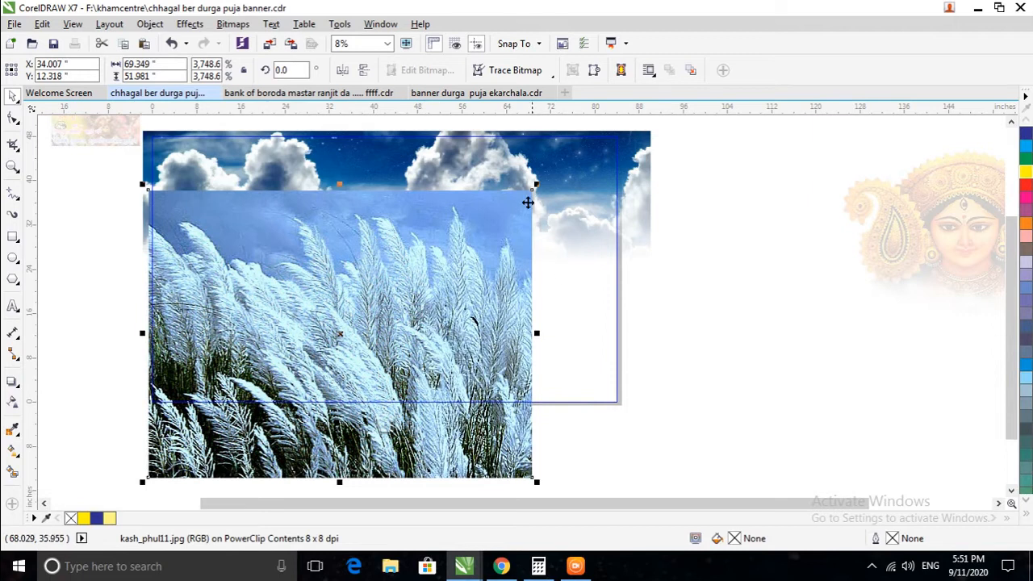
Scale the grass photo down to about 46.2 × 34.6 inches and place it over the banner's lower-left corner.
drag(538, 187, 509, 240)
drag(289, 371, 294, 340)
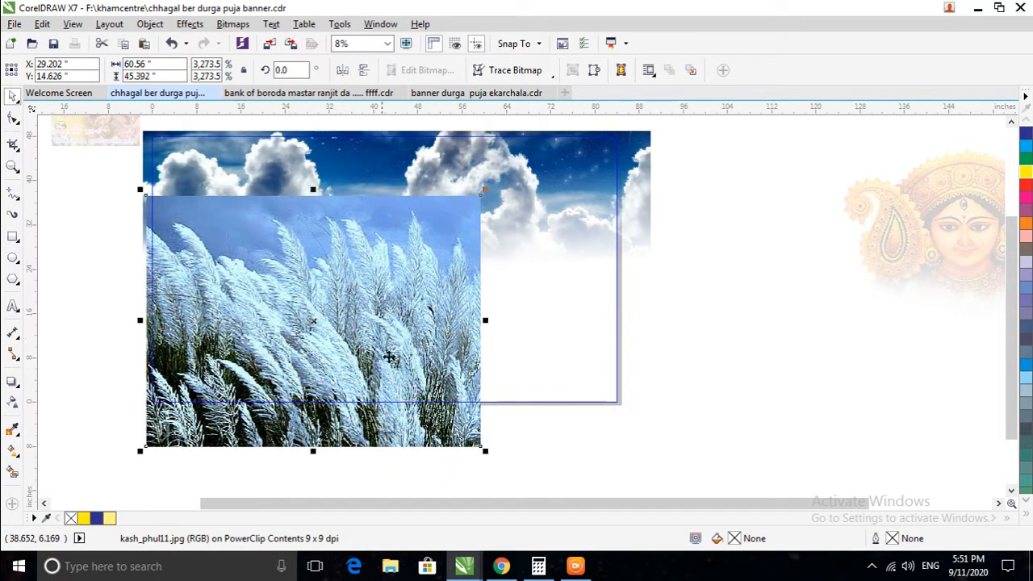
drag(485, 191, 451, 215)
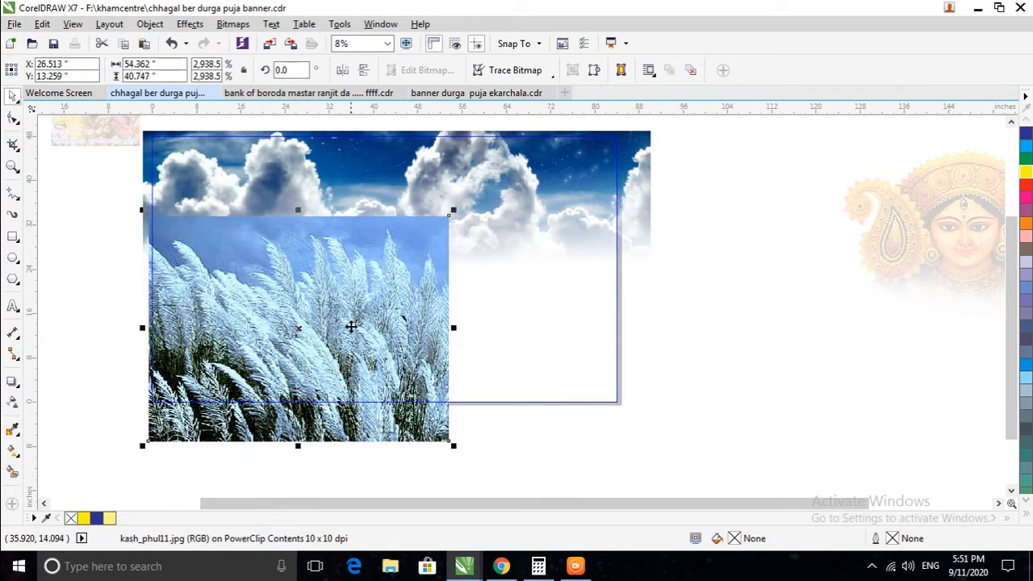
drag(360, 371, 362, 334)
drag(460, 176, 414, 209)
drag(321, 259, 311, 268)
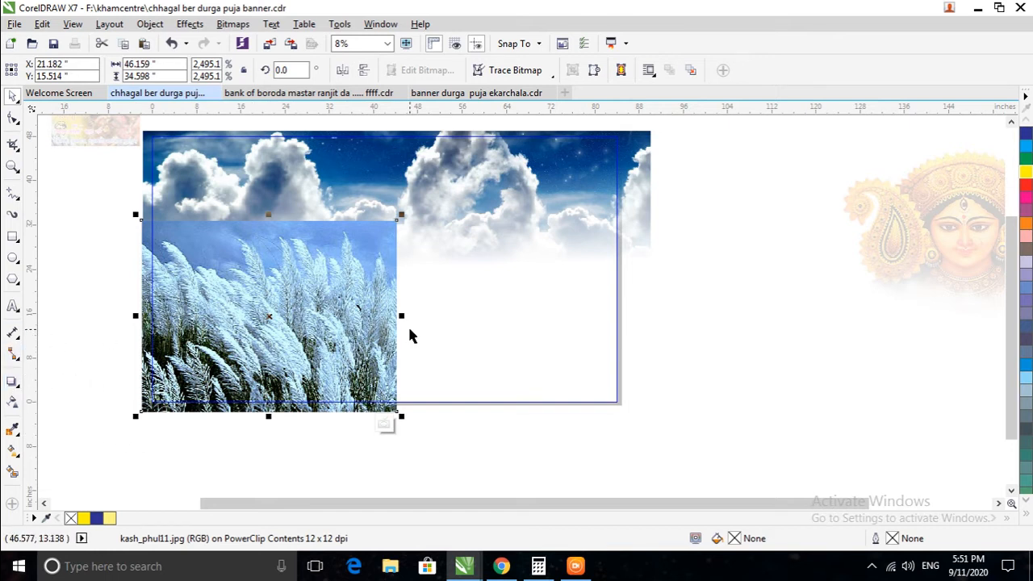
Stretch only the grass photo's width to about 85.9 inches and nudge it right across the banner.
drag(403, 315, 624, 319)
click(573, 335)
click(550, 334)
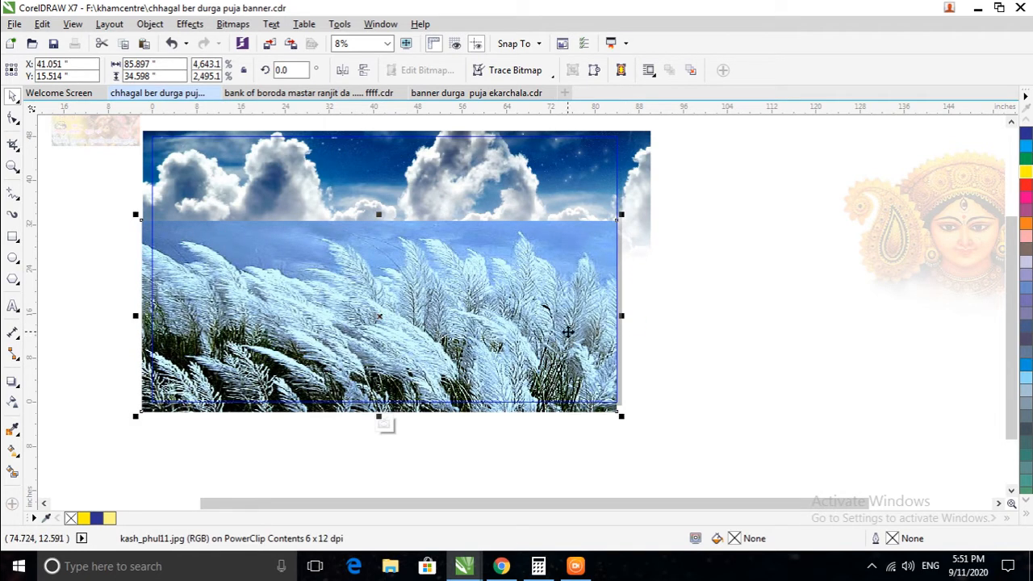
key(Right)
key(Right)
key(Right)
key(Right)
key(Right)
key(Right)
key(Right)
key(Right)
key(Right)
key(Right)
key(Right)
key(Right)
key(Right)
key(Right)
key(Right)
key(Right)
key(Right)
key(Right)
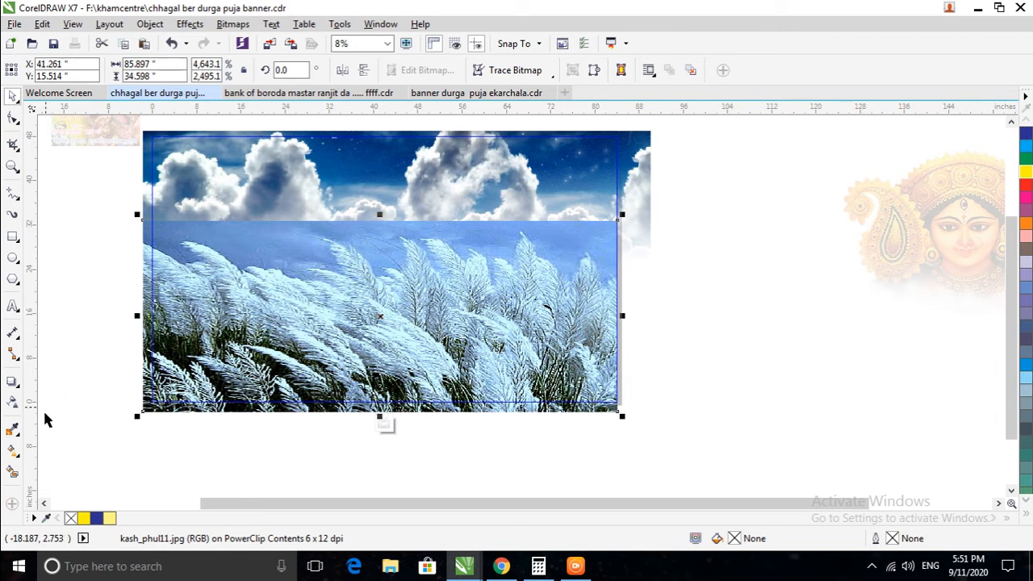
Apply a linear transparency to the grass photo, fading its upper part into the clouds.
click(12, 401)
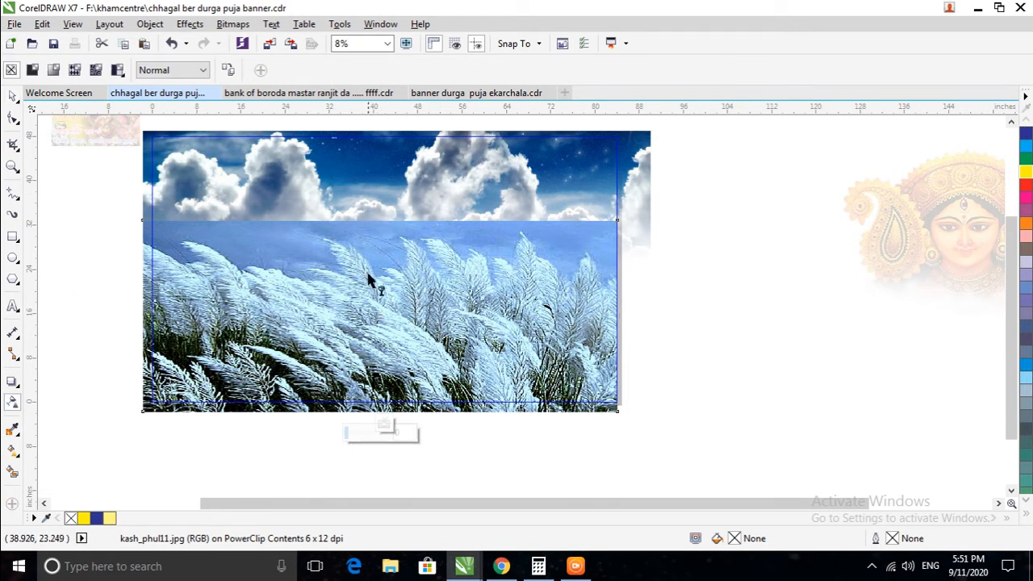
drag(368, 225, 371, 334)
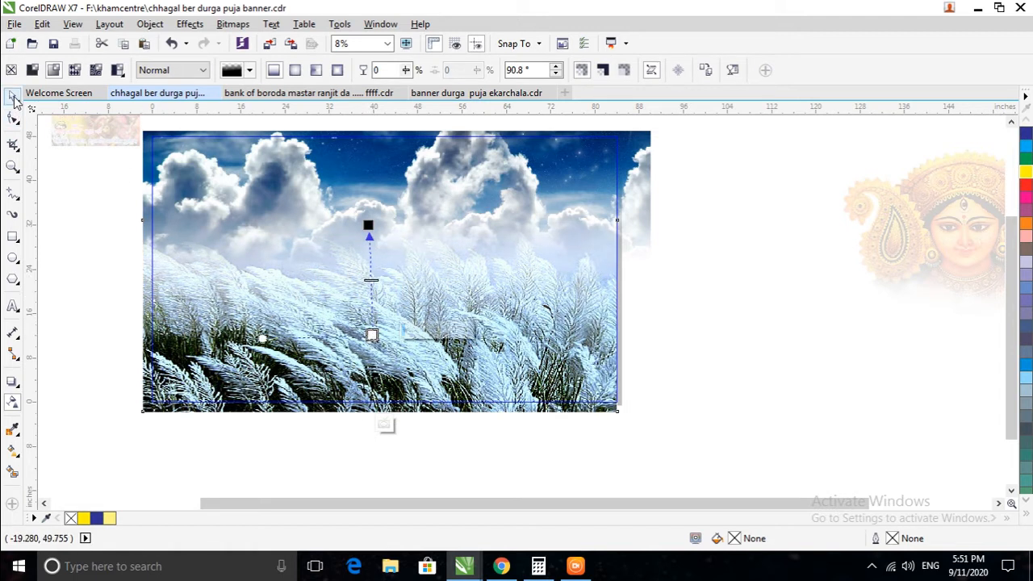
mouse_move(368, 226)
mouse_down()
mouse_move(366, 252)
mouse_move(362, 235)
mouse_up()
mouse_move(371, 335)
mouse_down()
mouse_move(342, 335)
mouse_move(359, 336)
mouse_up()
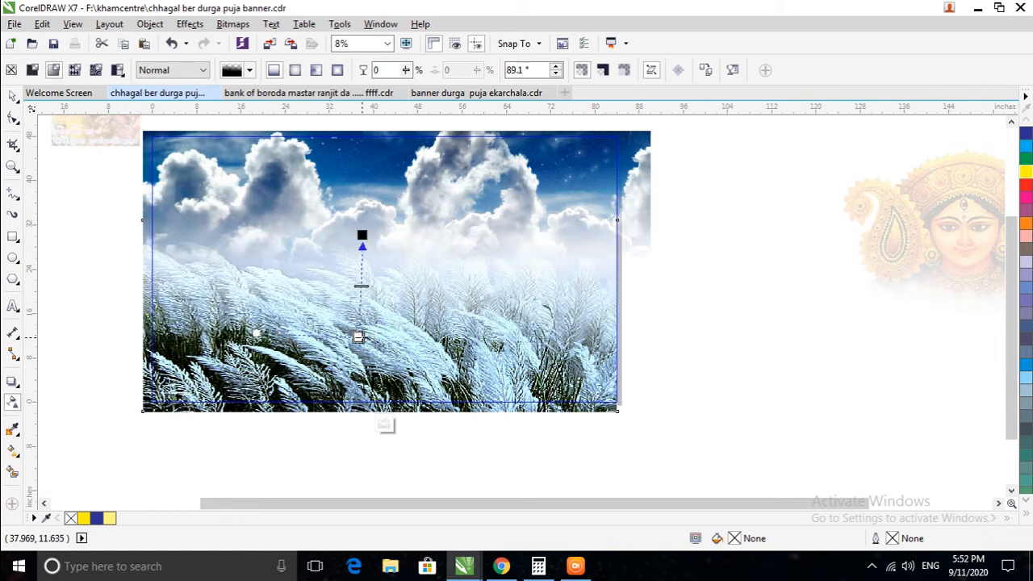
click(13, 96)
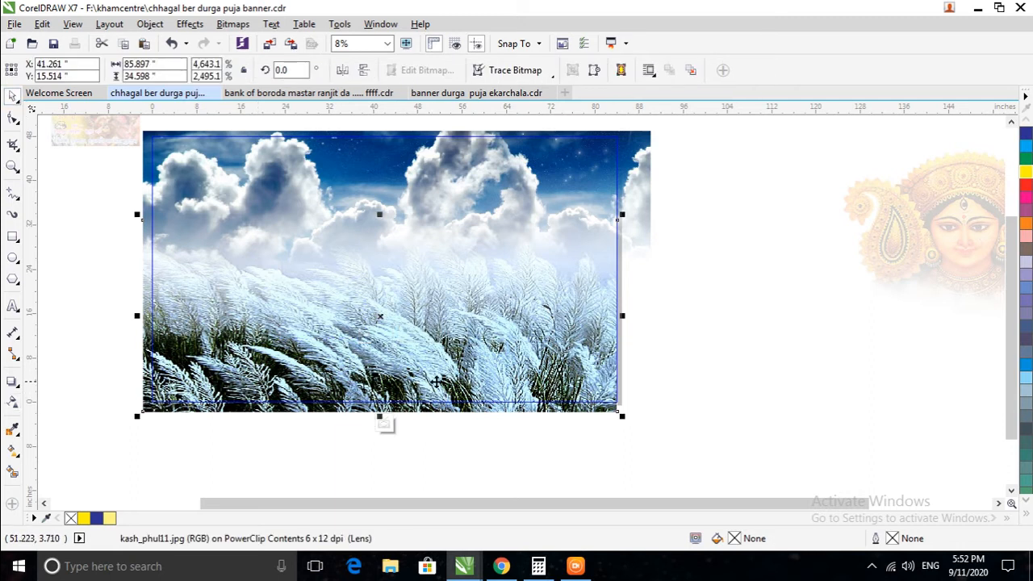
Nudge the faded grass photo slightly downward within the banner.
key(Down)
key(Down)
key(Down)
key(Down)
key(Down)
key(Down)
key(Down)
key(Down)
key(Down)
key(Down)
key(Down)
key(Down)
key(Down)
key(Down)
key(Down)
key(Down)
key(Down)
key(Down)
key(Down)
key(Down)
key(Down)
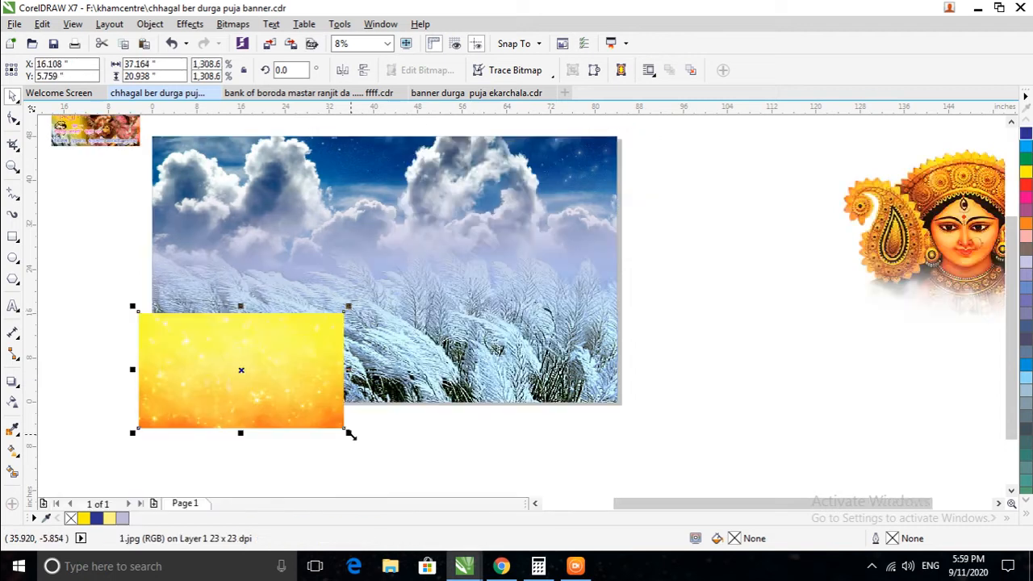
Stretch the yellow sparkle image to about 86.5 × 21.6 inches and place it along the banner's lower edge.
drag(351, 371, 621, 365)
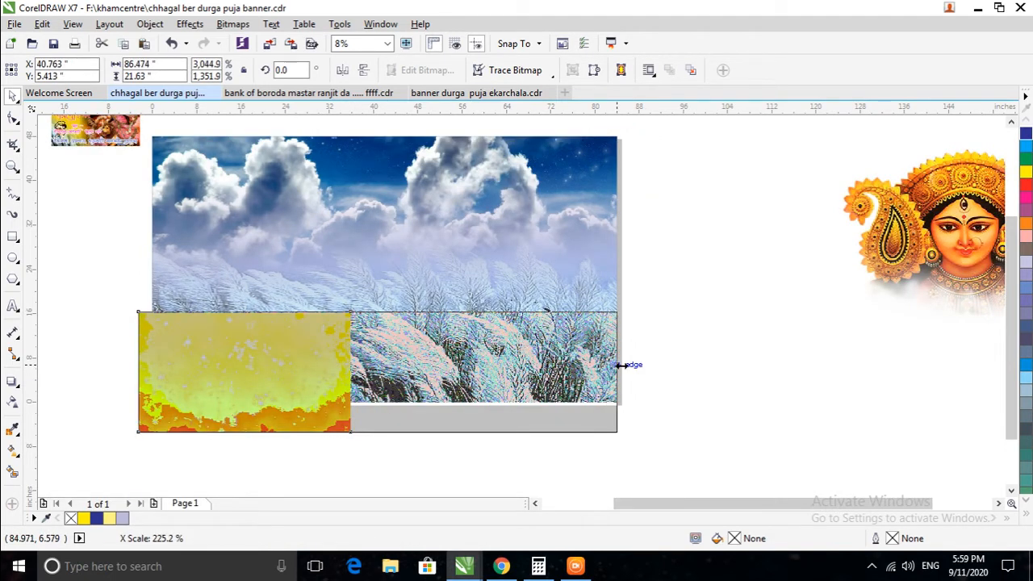
drag(621, 365, 621, 368)
mouse_move(360, 384)
mouse_down()
mouse_move(378, 385)
mouse_move(366, 382)
mouse_up()
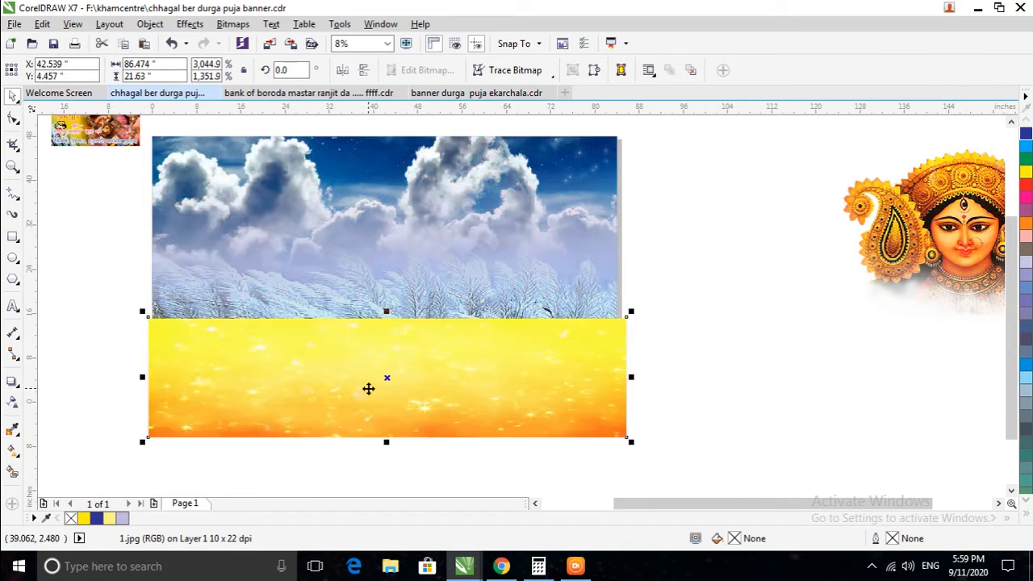
Place the yellow sparkle image inside the banner's PowerClip rectangle and open the PowerClip contents for editing.
right_click(368, 389)
click(404, 148)
click(330, 293)
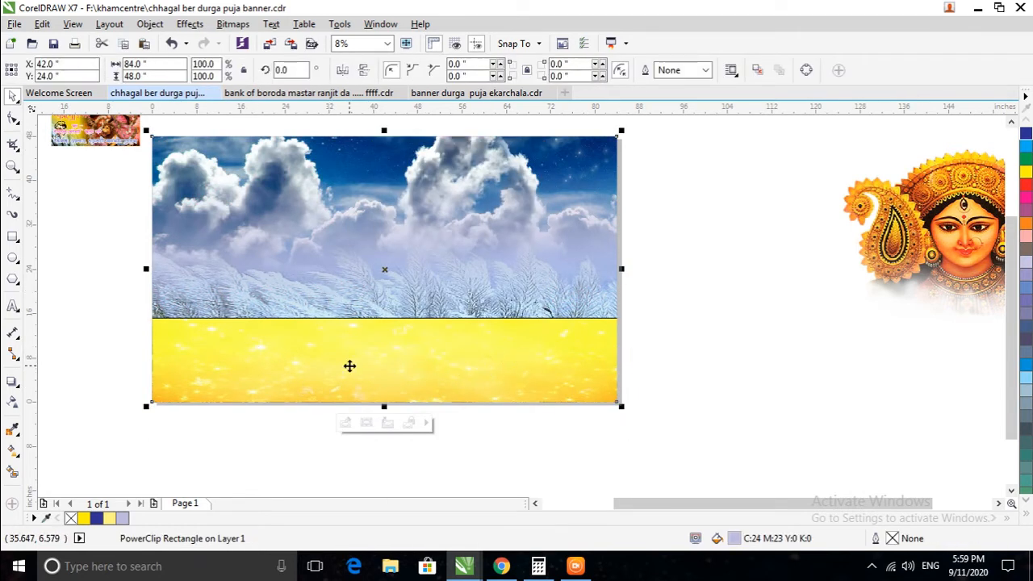
right_click(350, 366)
click(413, 153)
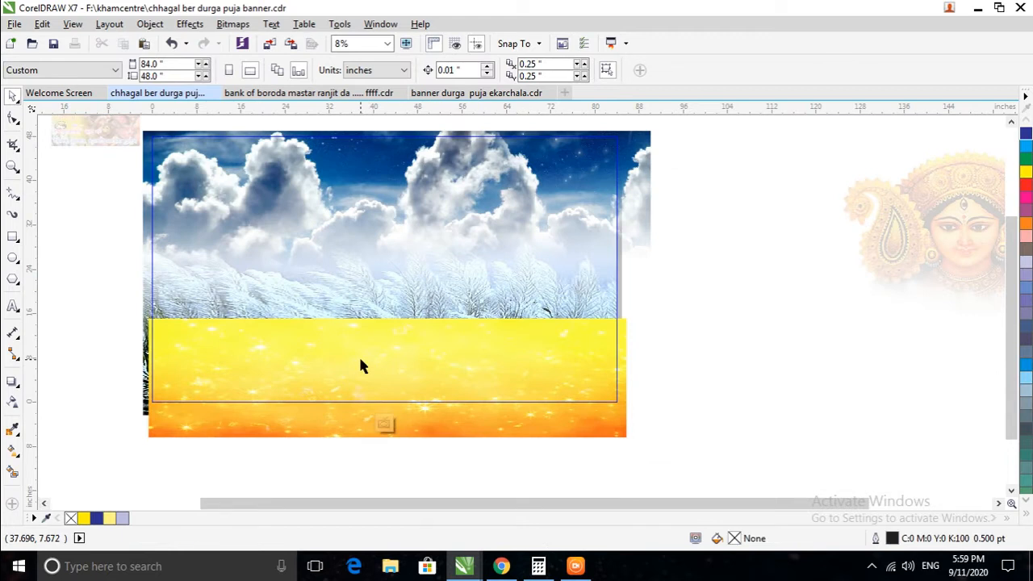
Apply a short upward linear transparency to the yellow sparkle image, blending its upper edge into the grass.
click(361, 366)
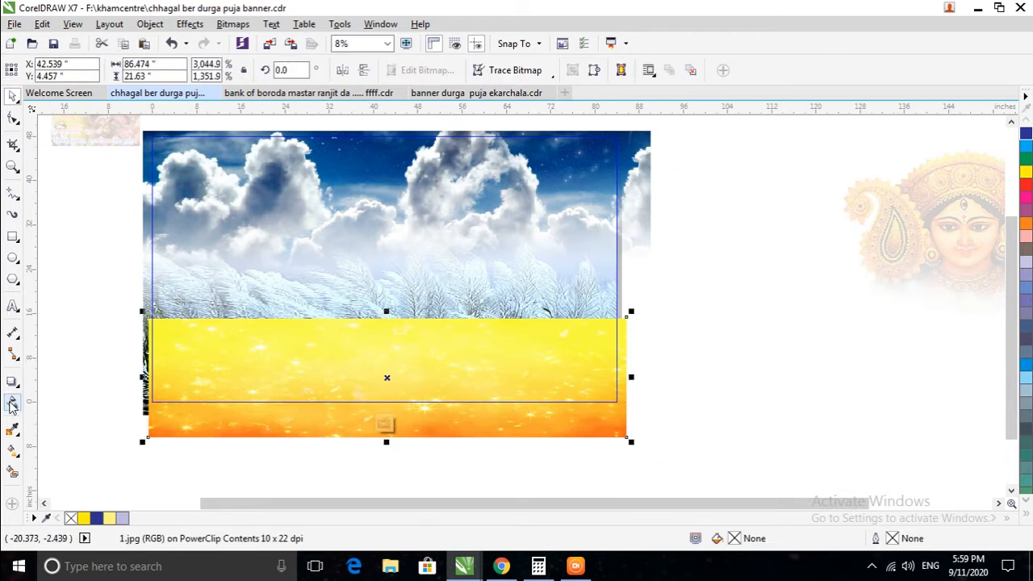
click(12, 404)
drag(358, 339, 358, 303)
drag(359, 339, 360, 356)
drag(358, 303, 361, 316)
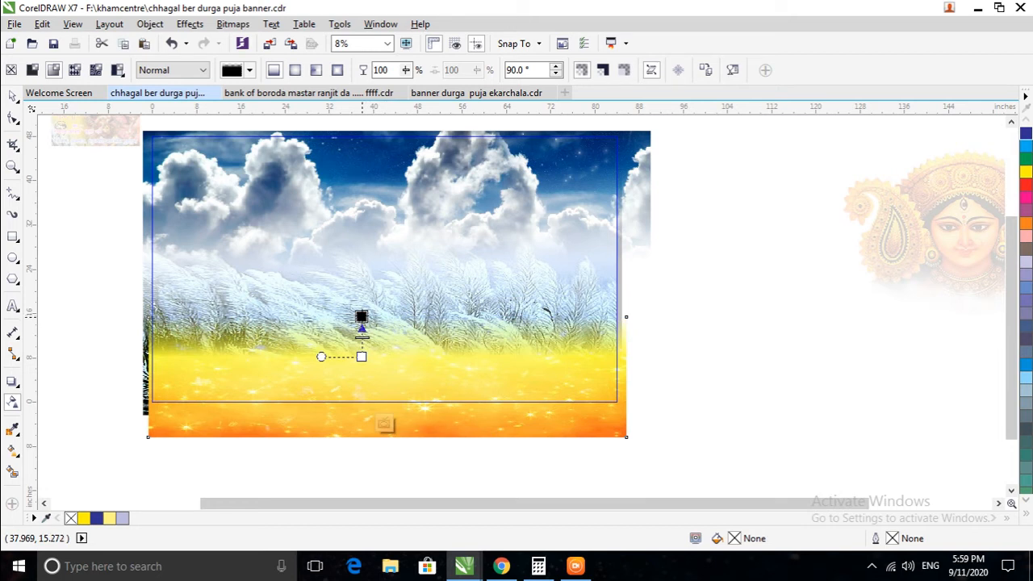
drag(361, 316, 361, 323)
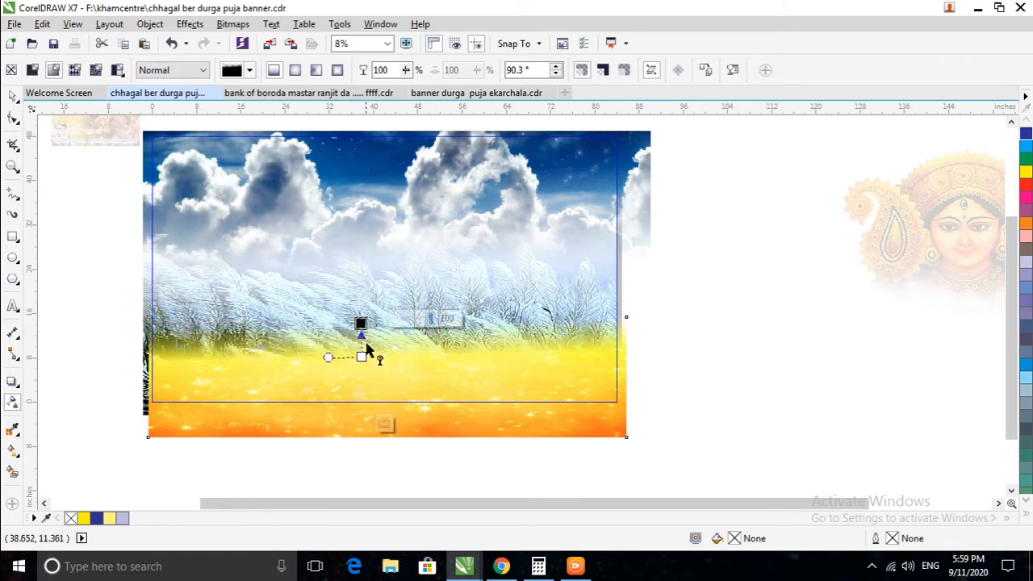
scroll(367, 348, up, 2)
drag(355, 302, 354, 305)
scroll(359, 305, down, 2)
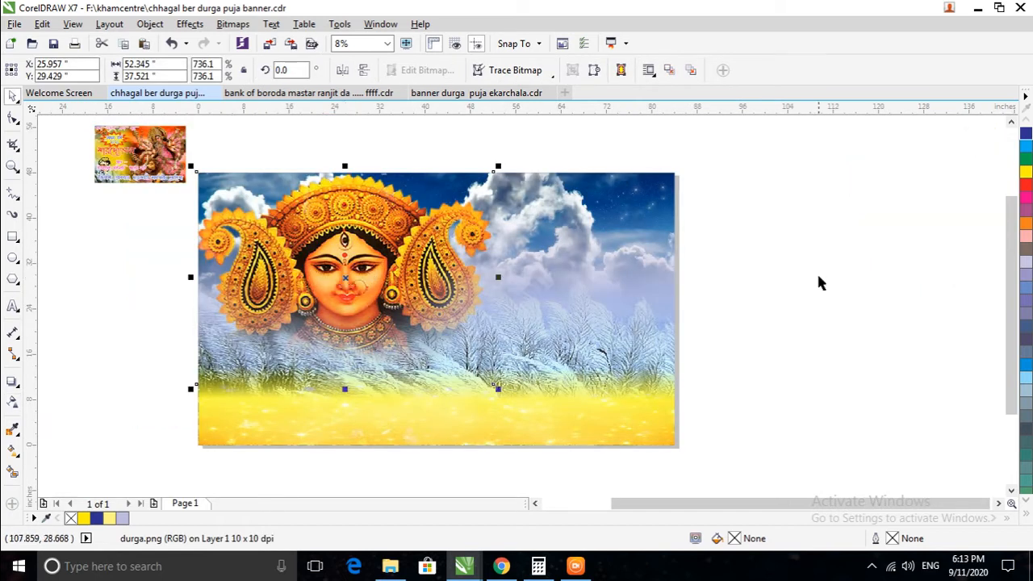
Ungroup the small reference banner beside the page into its separate objects.
click(819, 282)
click(121, 158)
right_click(121, 155)
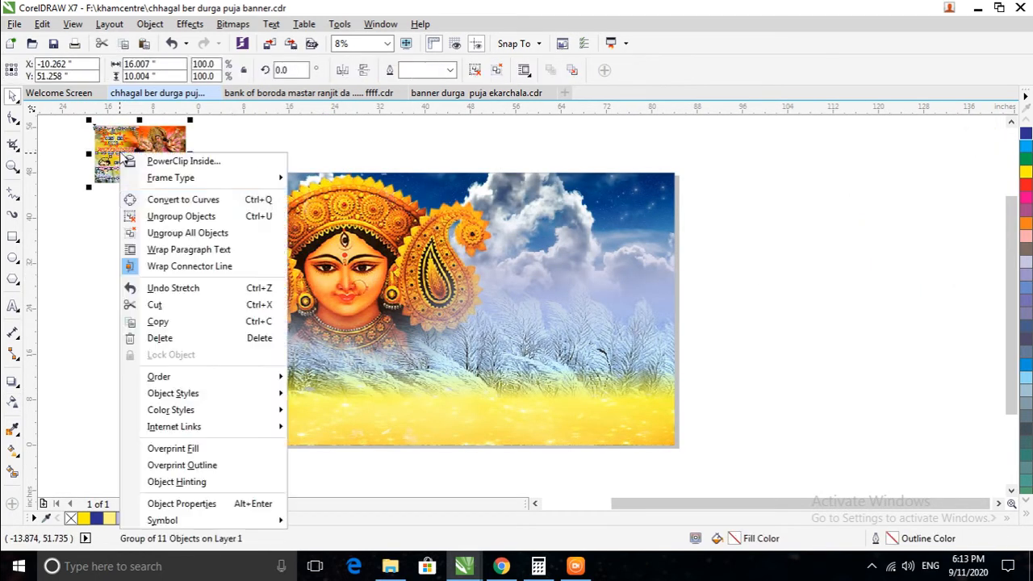
click(190, 223)
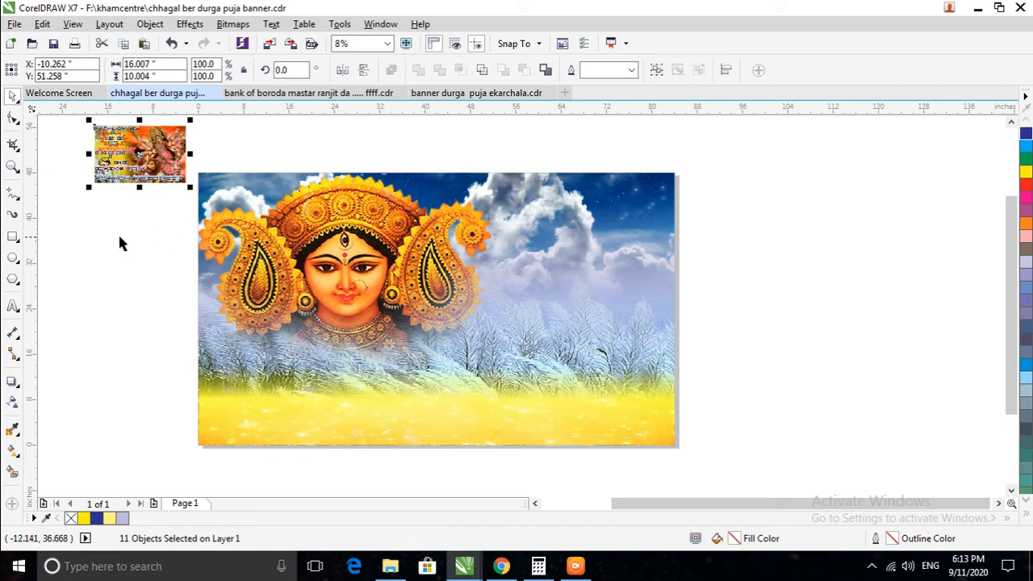
key(Escape)
click(113, 134)
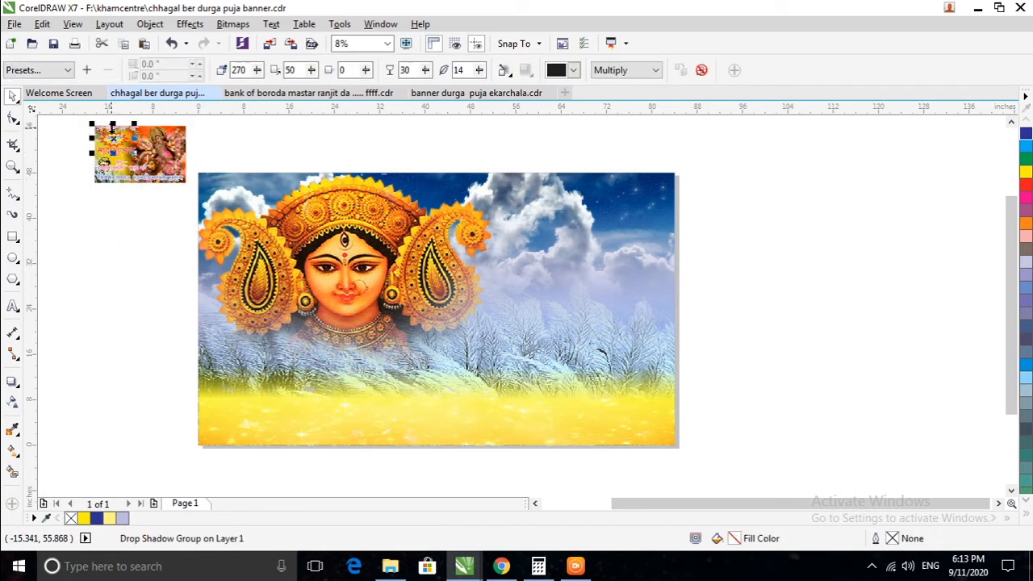
click(44, 159)
Move the greeting text শারদ শুভেচ্ছা গ্রহন করুন out of the reference banner to the blank area above the new banner.
click(129, 131)
click(134, 123)
scroll(142, 126, up, 1)
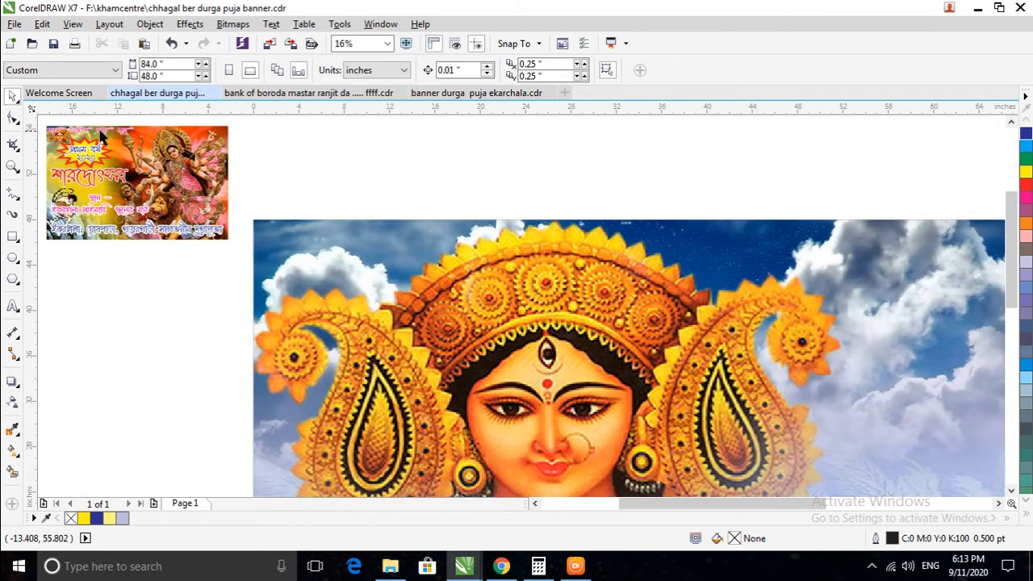
click(106, 130)
drag(101, 132, 713, 172)
Move the title text শারদোৎসব out of the reference banner and place it beside the greeting text.
click(95, 174)
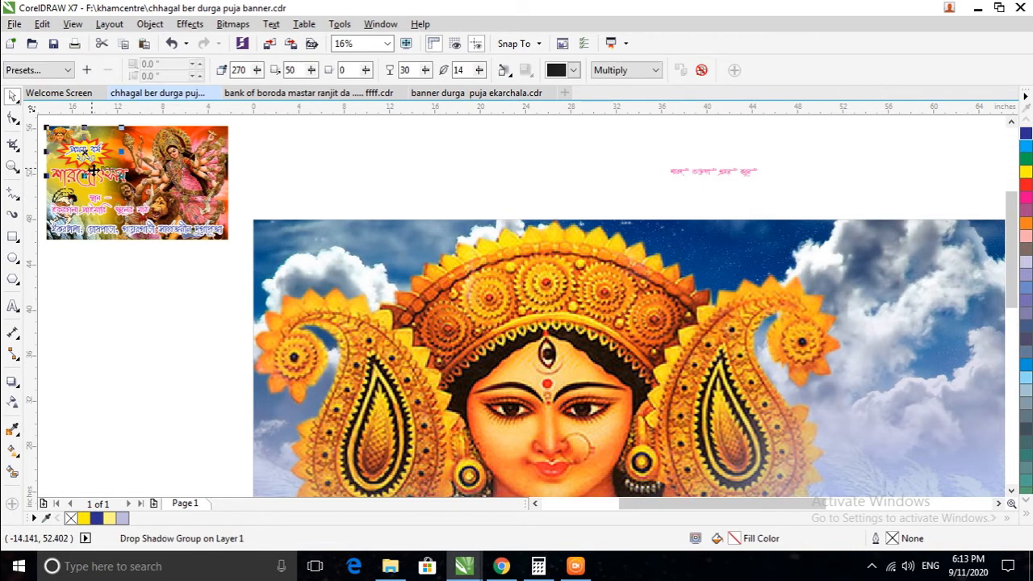
ctrl+click(99, 179)
drag(98, 180, 593, 181)
Move the two-line pink venue text out of the reference banner to the blank area beside the title text.
ctrl+click(95, 207)
double_click(95, 207)
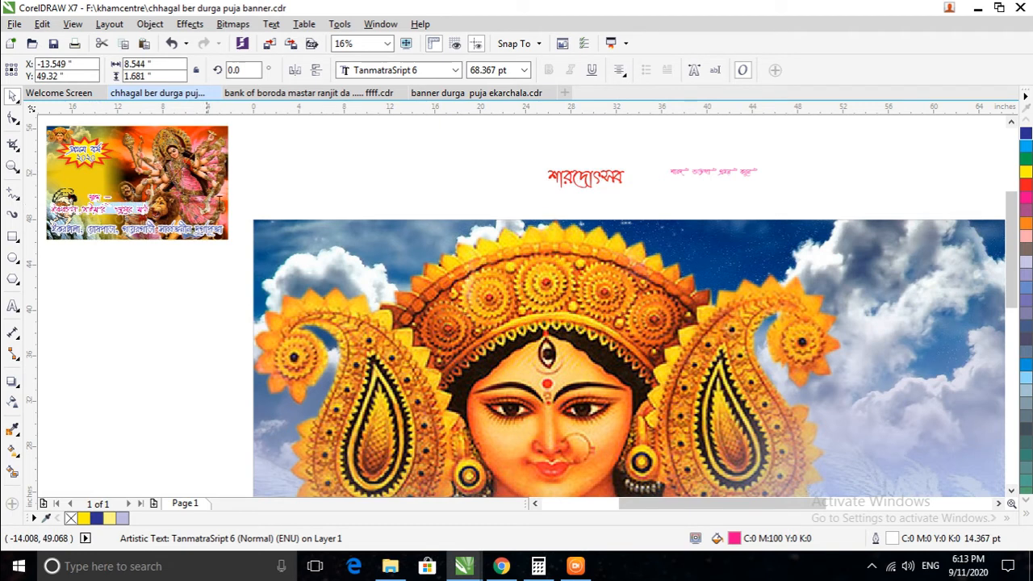
click(12, 97)
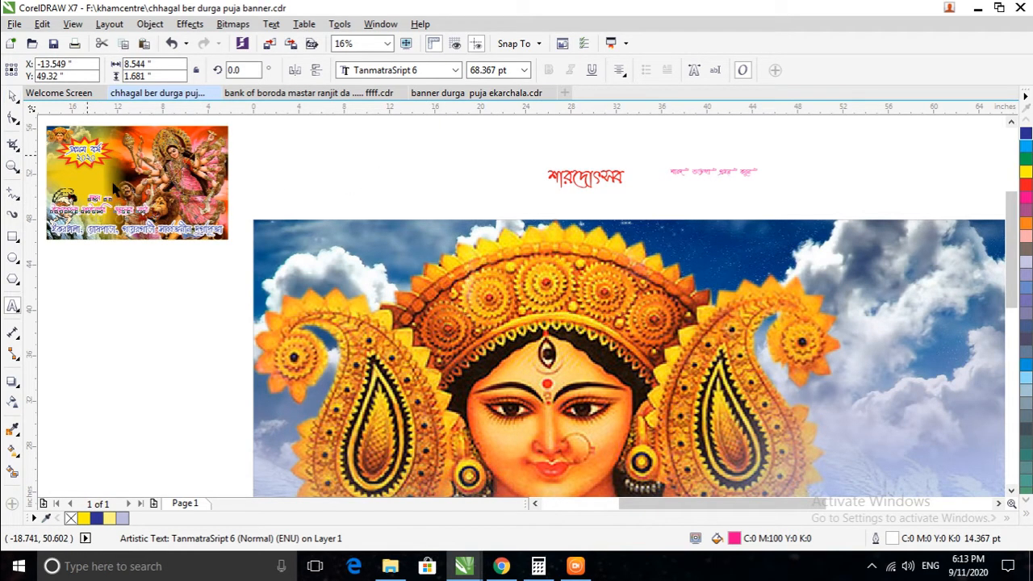
drag(99, 205, 446, 190)
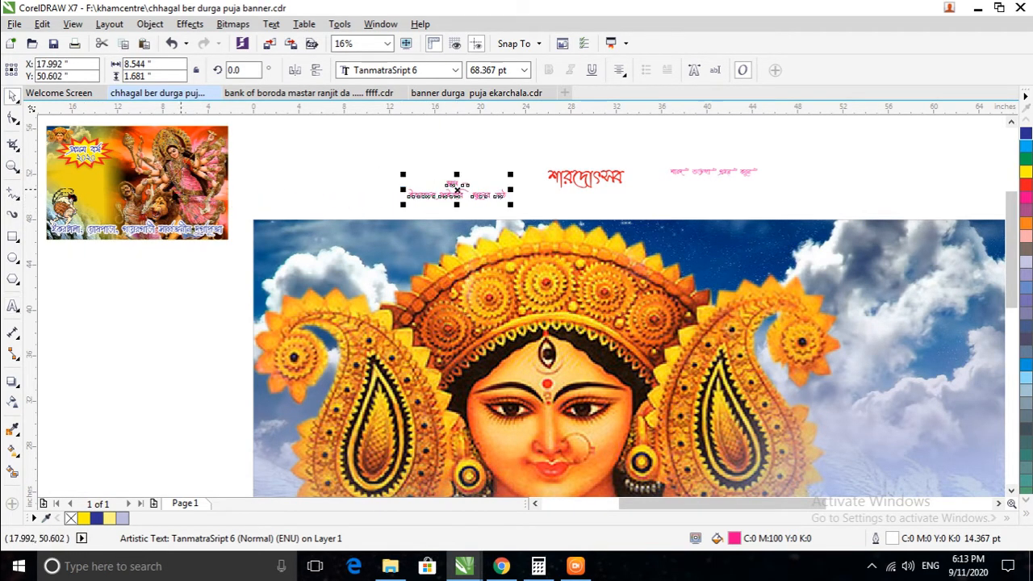
Move the blue committee line and the প্রথম বর্ষ text out of the reference banner towards the new banner.
drag(139, 232, 437, 235)
click(80, 153)
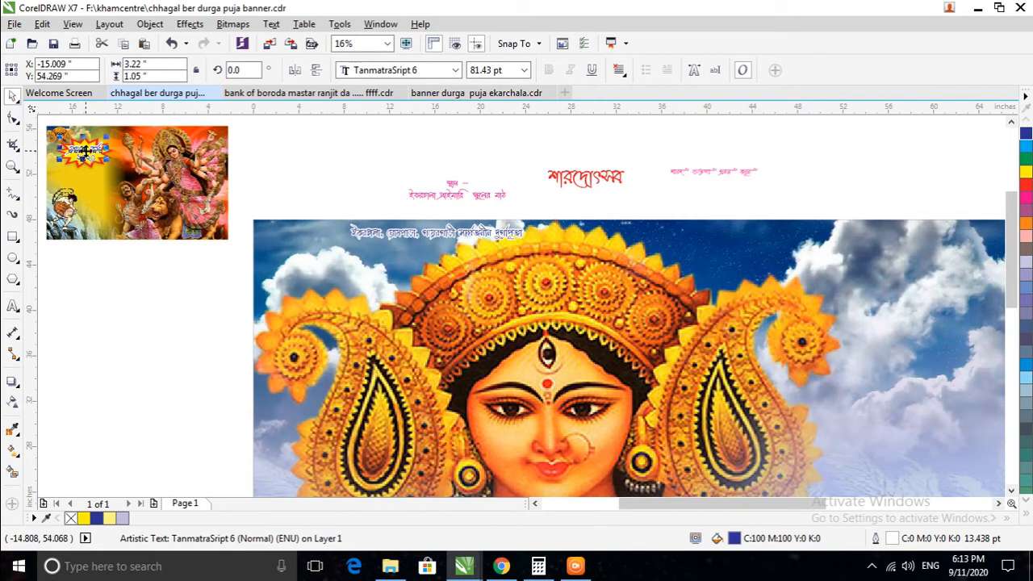
drag(84, 156, 326, 184)
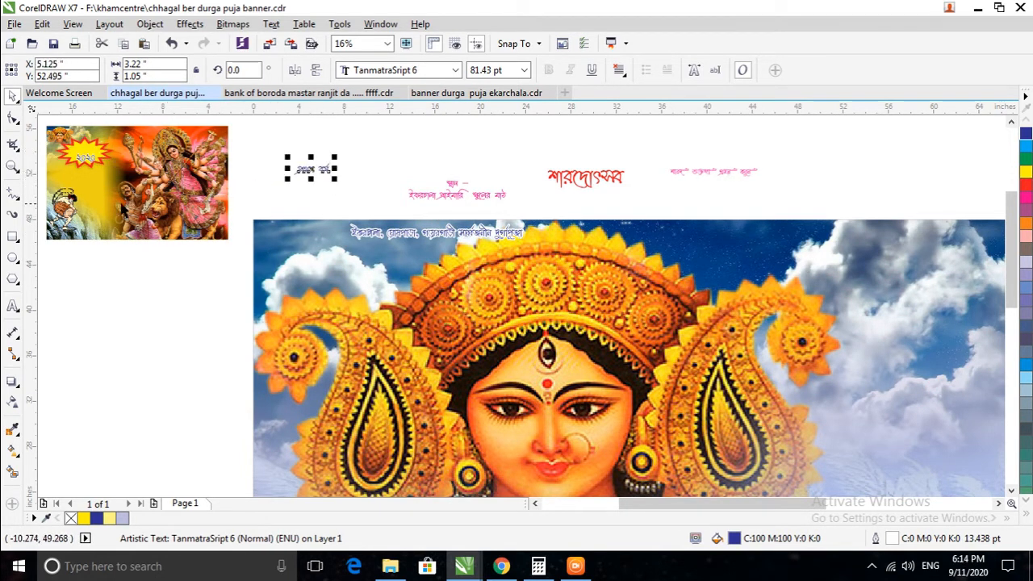
Enlarge the শারদ শুভেচ্ছা গ্রহন করুন greeting and stretch it along the banner's upper edge, above and beside the goddess's crown.
scroll(114, 139, down, 2)
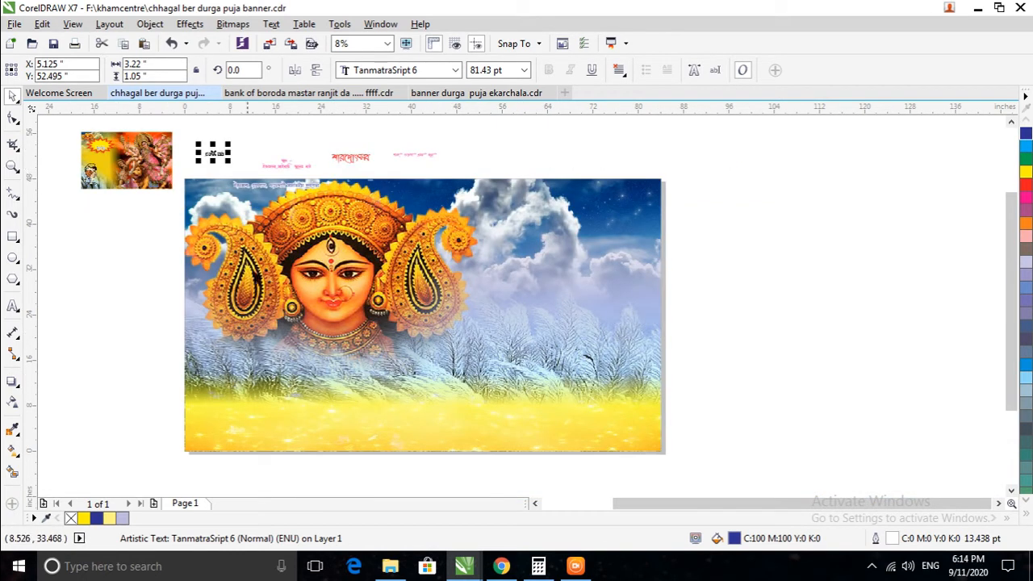
click(408, 154)
drag(443, 162, 638, 221)
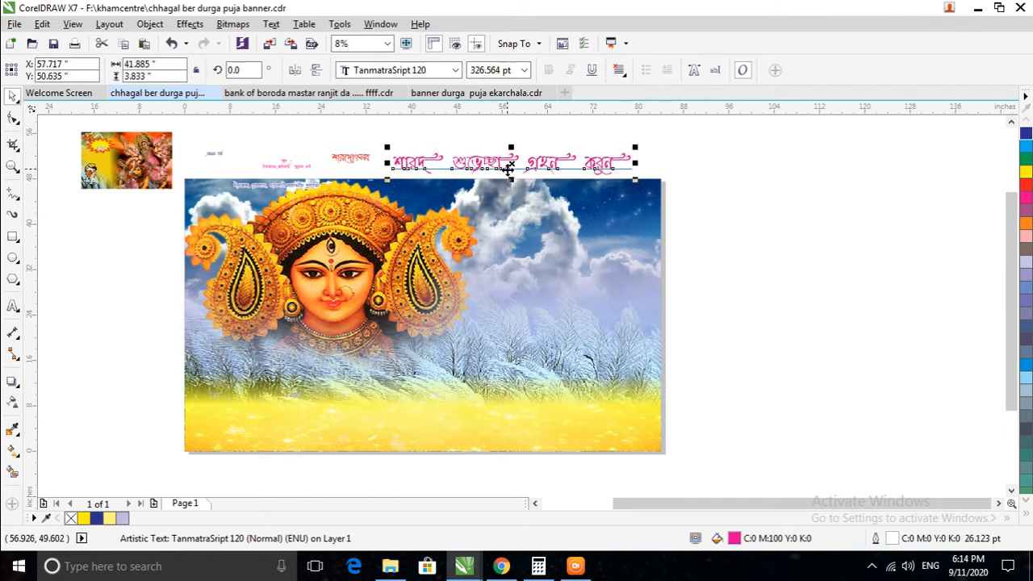
drag(512, 165, 518, 196)
drag(643, 210, 656, 212)
drag(394, 212, 384, 214)
click(748, 272)
Enlarge the শারদোৎসব title to about 37.6 × 8.9 inches and place it below the greeting, beside the goddess's face.
click(345, 163)
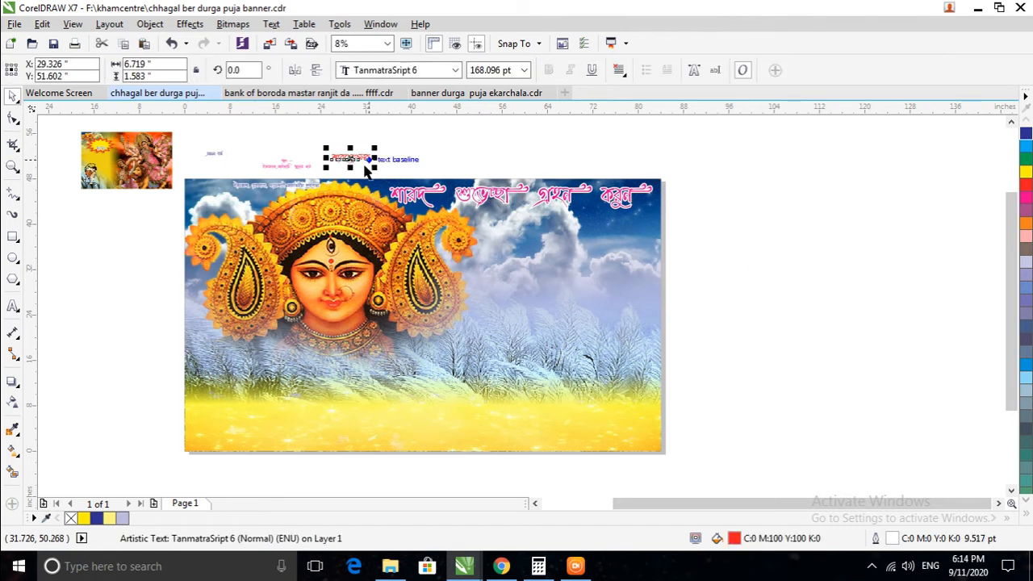
drag(374, 169, 546, 272)
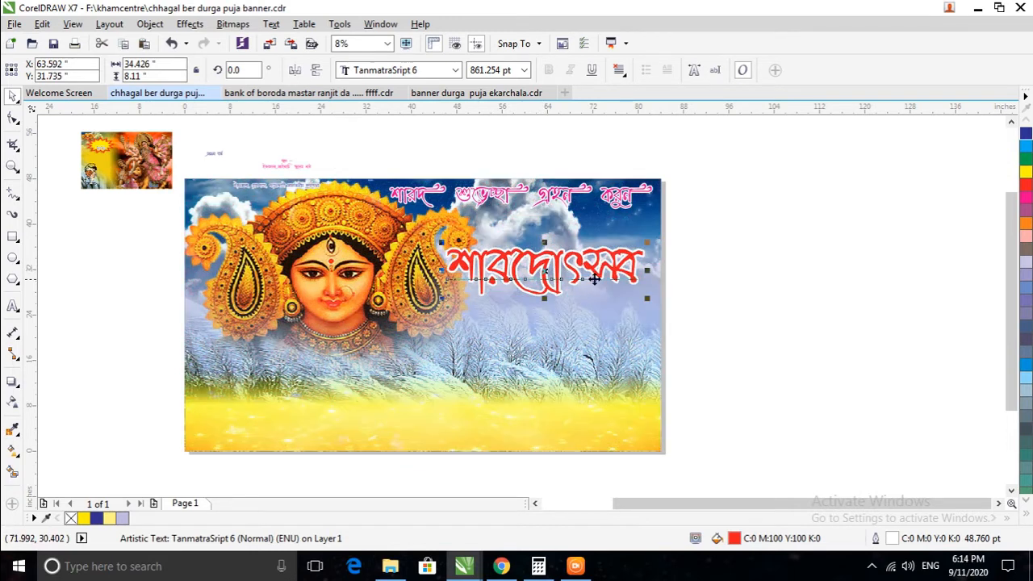
drag(647, 300, 666, 304)
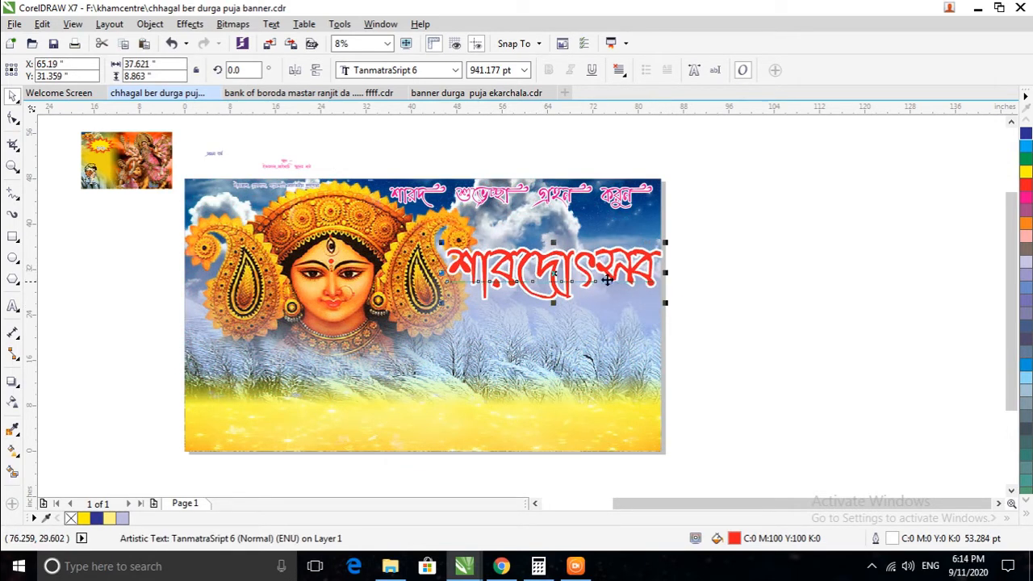
drag(554, 275, 545, 272)
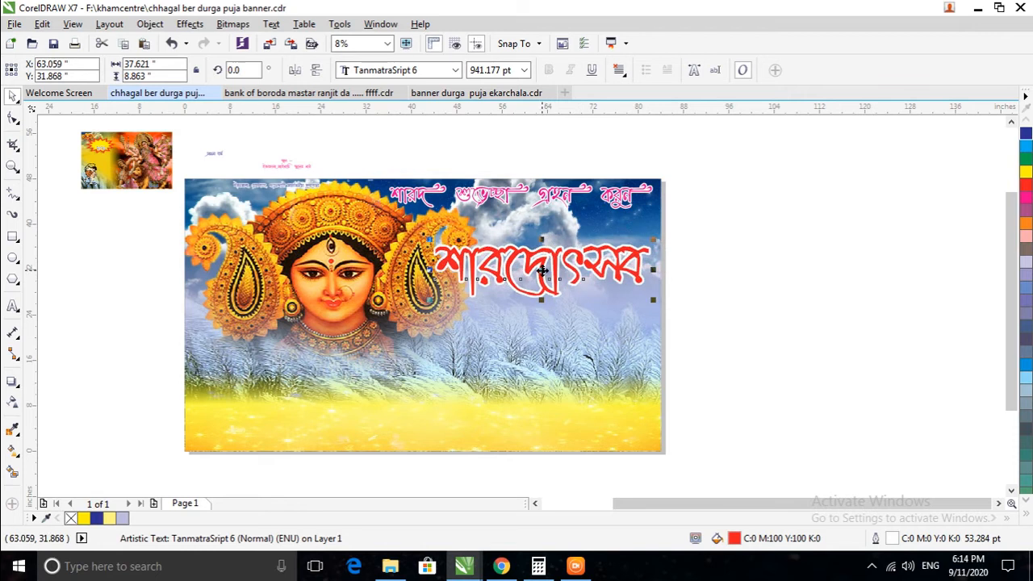
click(772, 299)
Enlarge the venue text to about 44 × 8.7 inches and place it beneath the goddess's face.
click(285, 166)
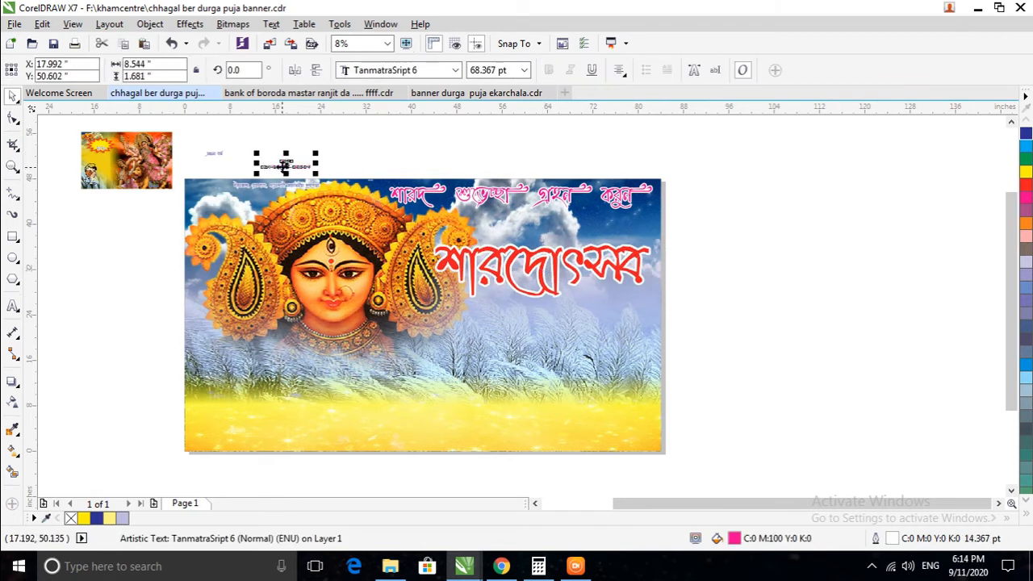
drag(287, 164, 398, 432)
drag(305, 355, 297, 359)
drag(401, 386, 452, 420)
drag(321, 378, 318, 387)
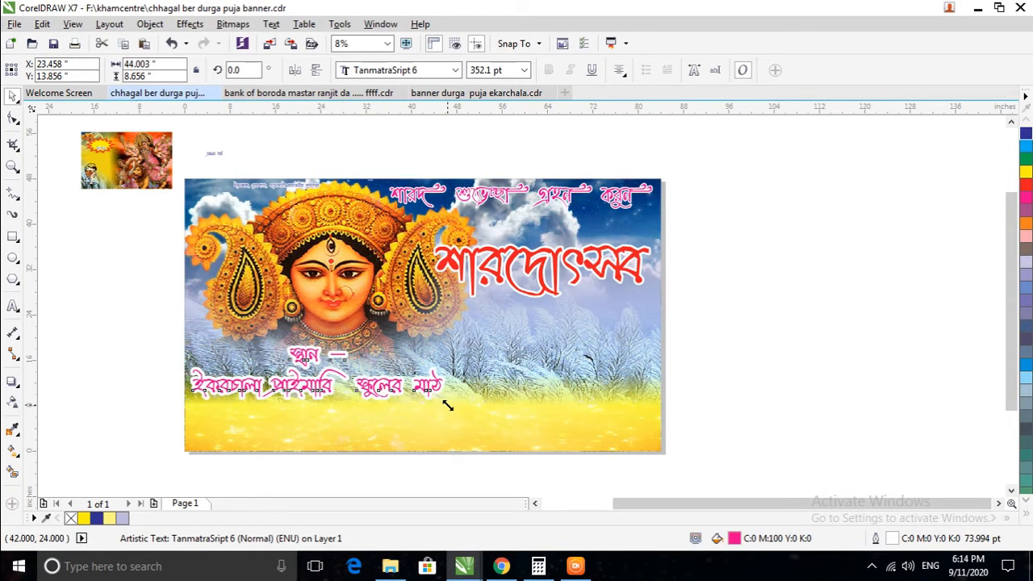
Enlarge the blue year text and place it beneath the শারদোৎসব title.
click(272, 189)
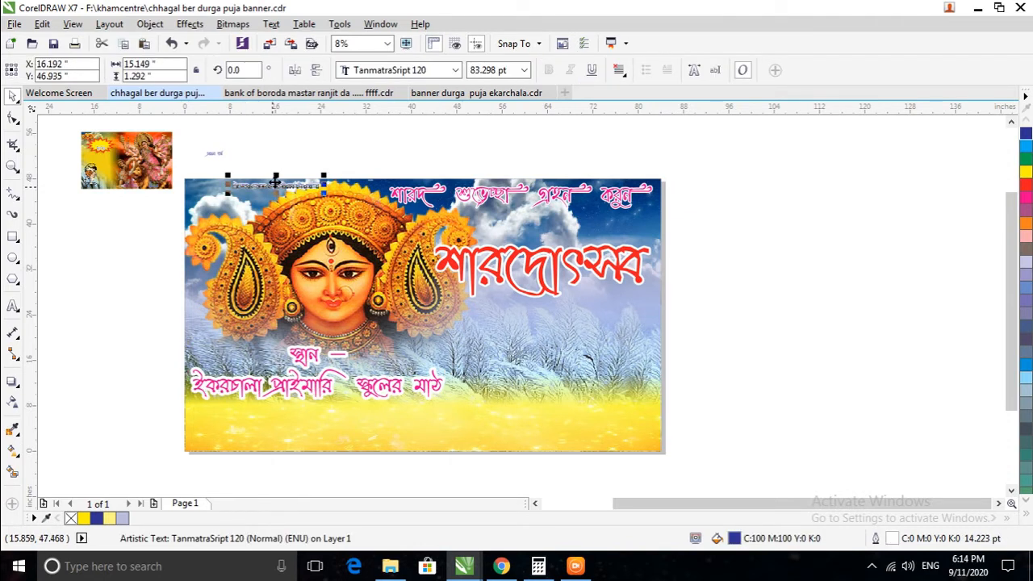
click(218, 154)
drag(214, 153, 632, 417)
drag(562, 360, 583, 321)
click(754, 318)
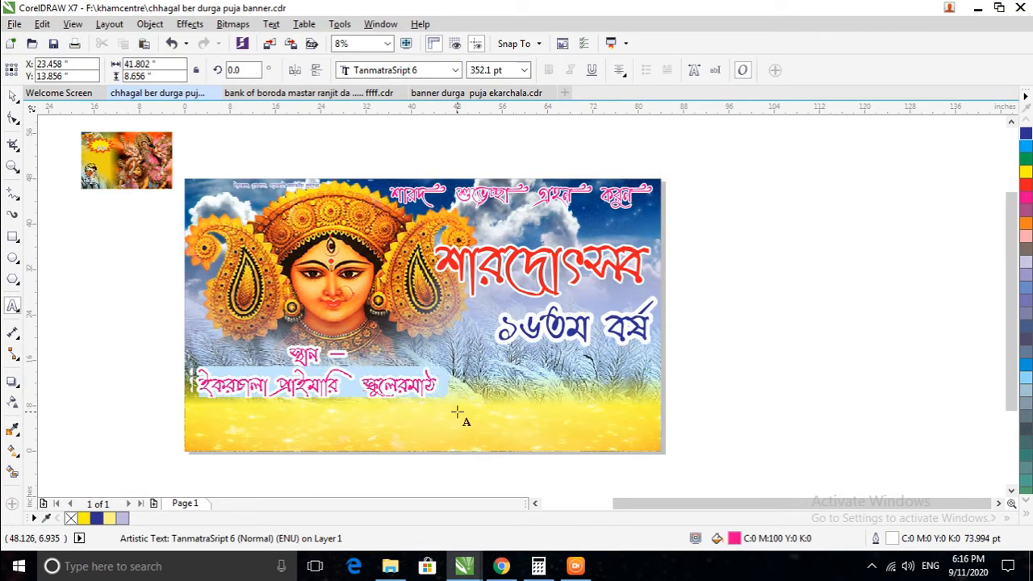
Replace the venue text's second line with ছাগলবেড়, using the KickKeys soft keyboard for the hard-to-find letter.
click(457, 413)
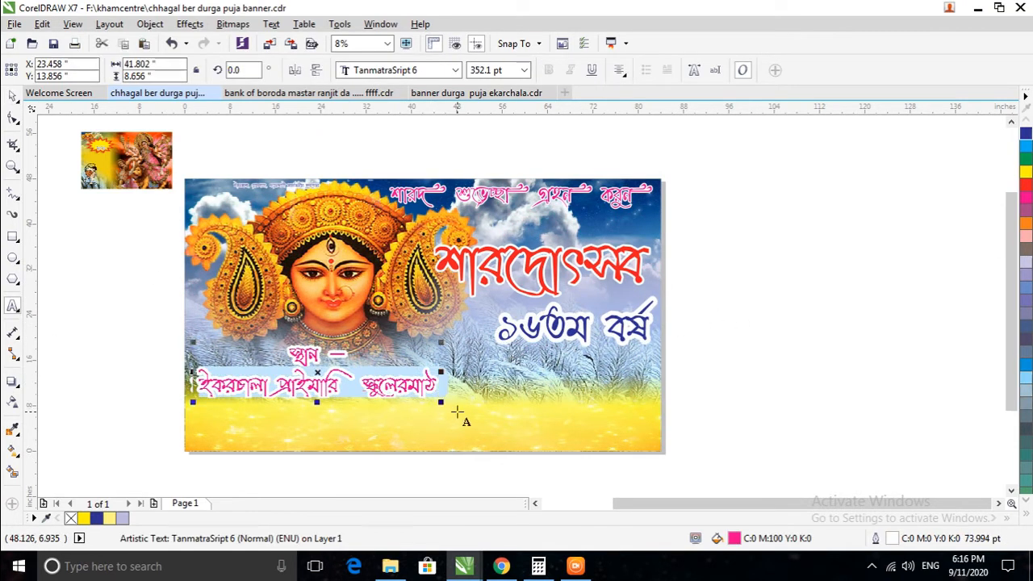
text(হাগলে)
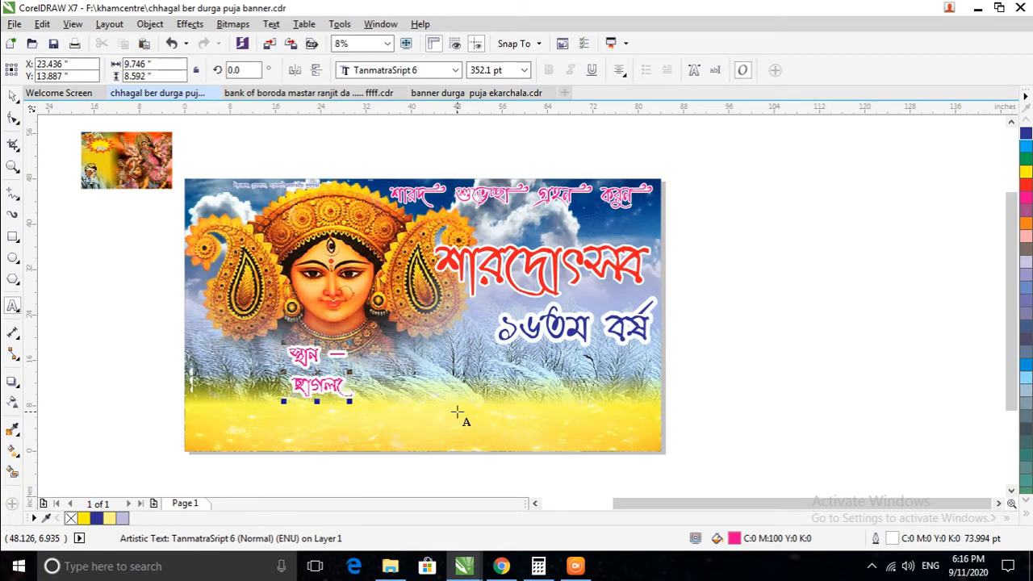
click(872, 566)
right_click(895, 503)
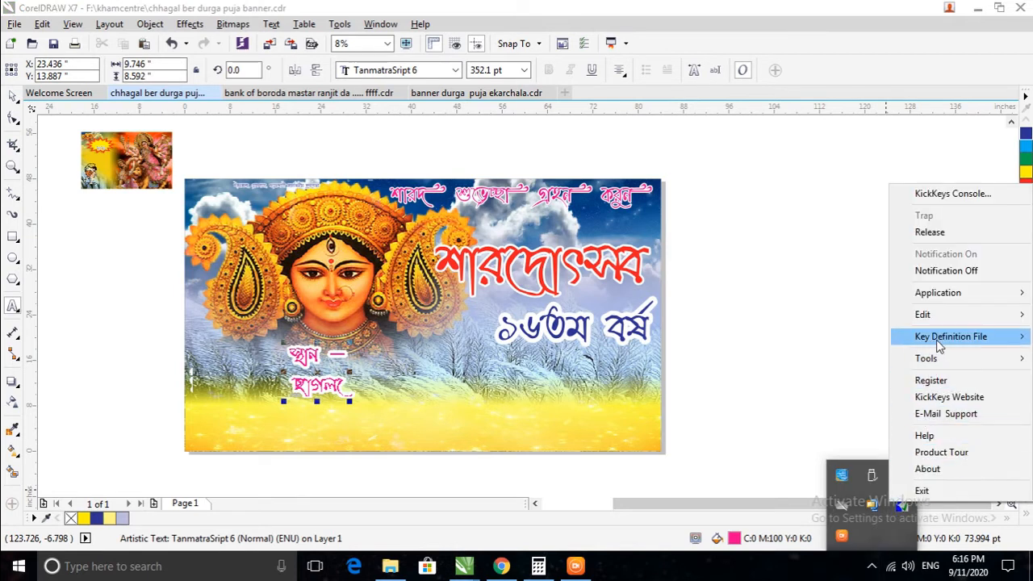
mouse_move(936, 359)
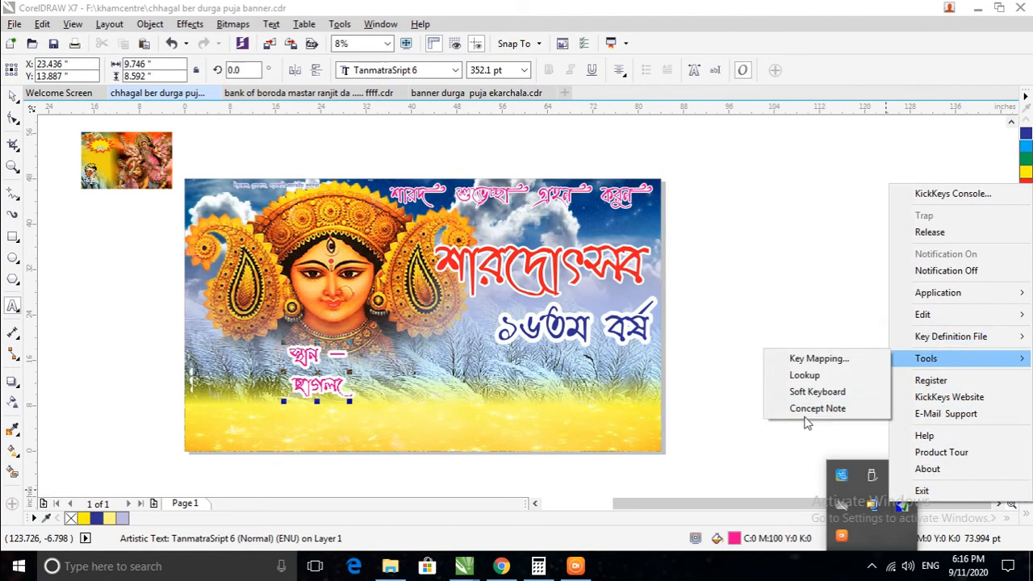
click(815, 393)
click(1004, 517)
click(986, 519)
click(986, 518)
click(985, 518)
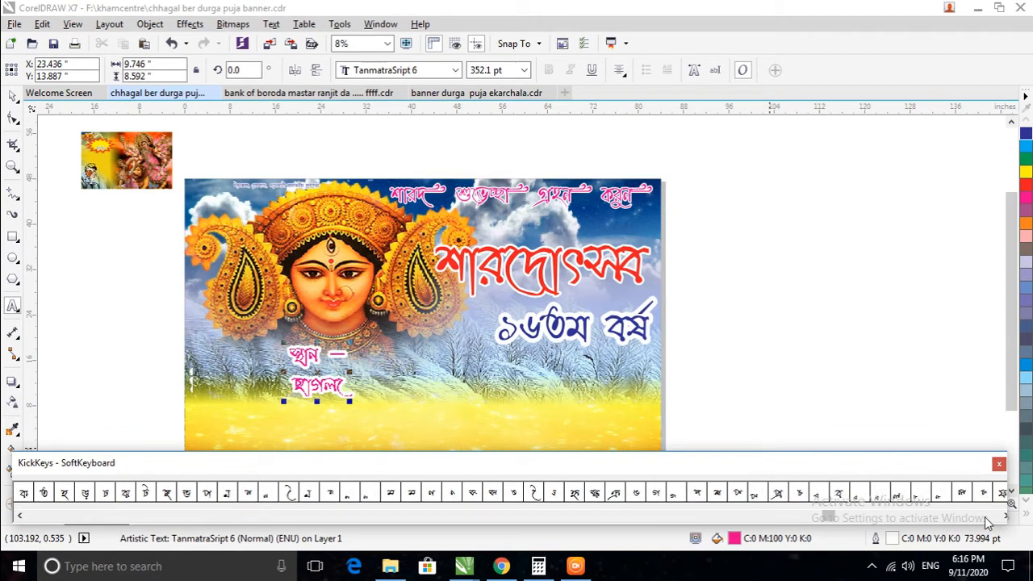
click(846, 494)
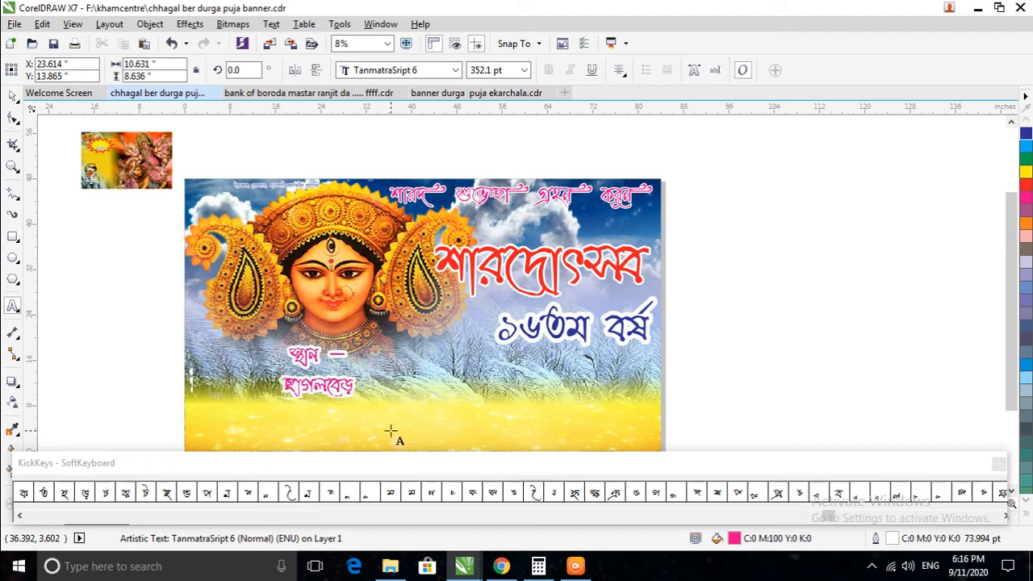
Continue the venue line after ছাগলবেড় with a vowel sign, a comma and the place name কোচবিহার.
text(ঁ)
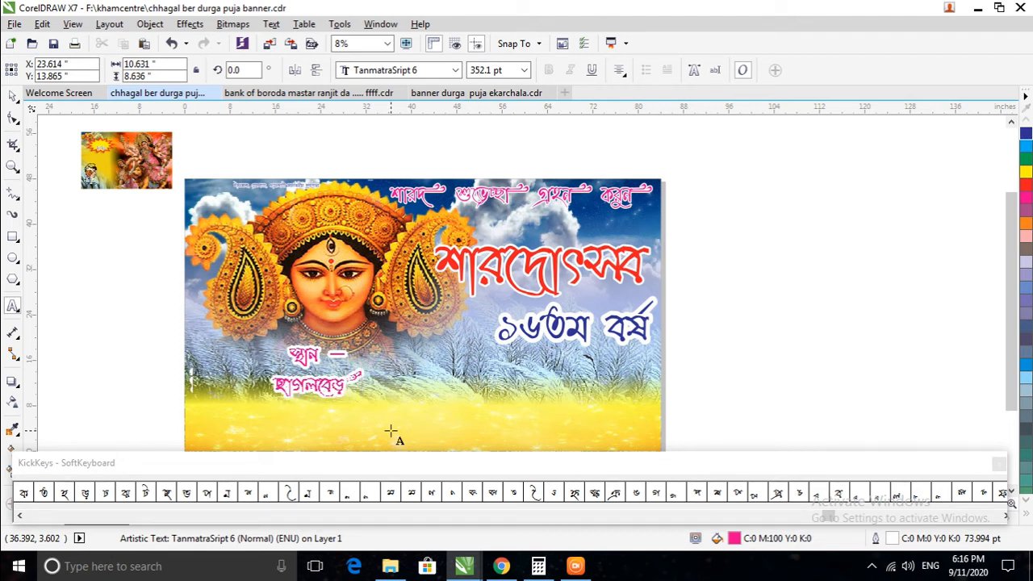
text(, কোচি)
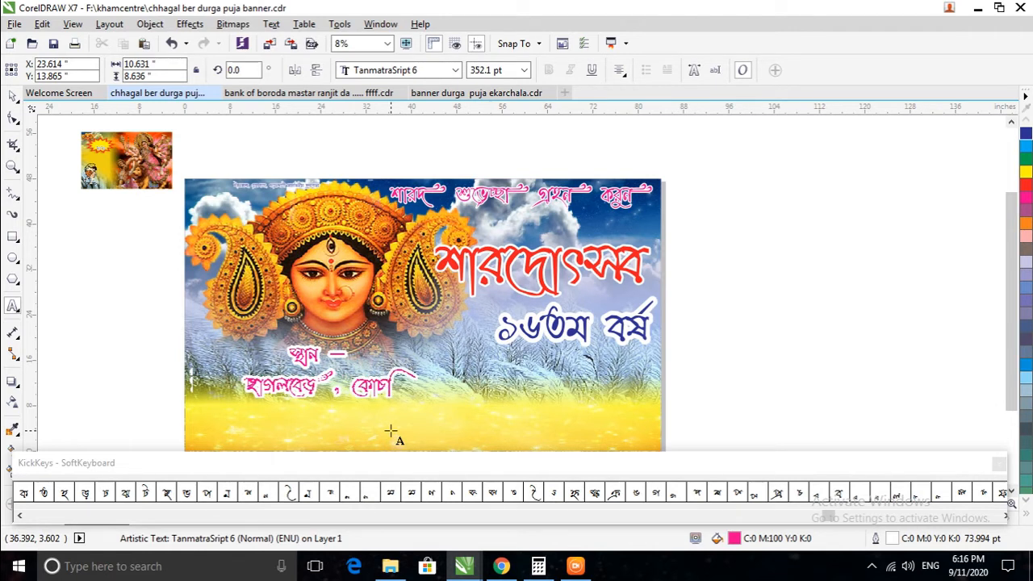
click(839, 492)
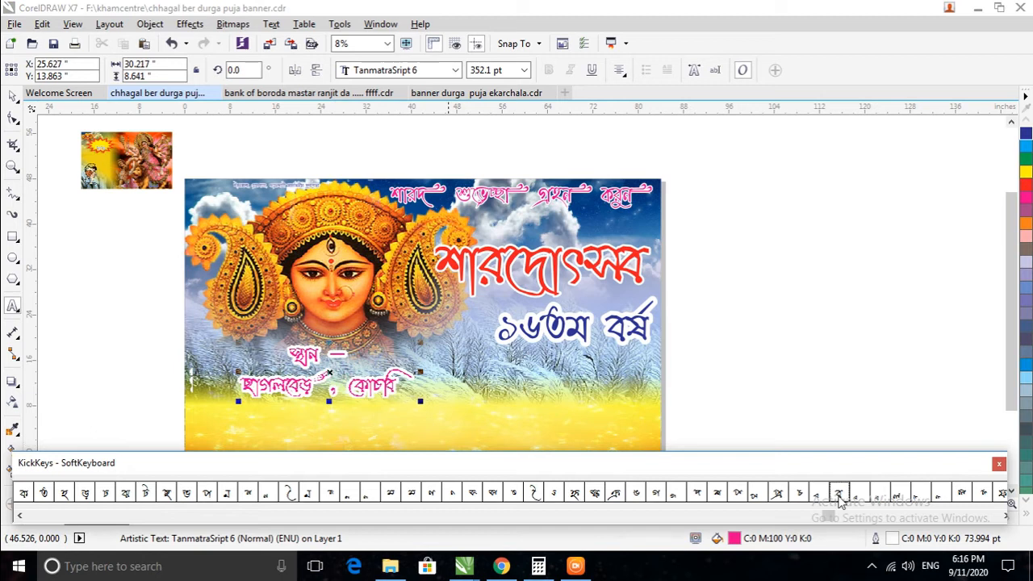
click(418, 379)
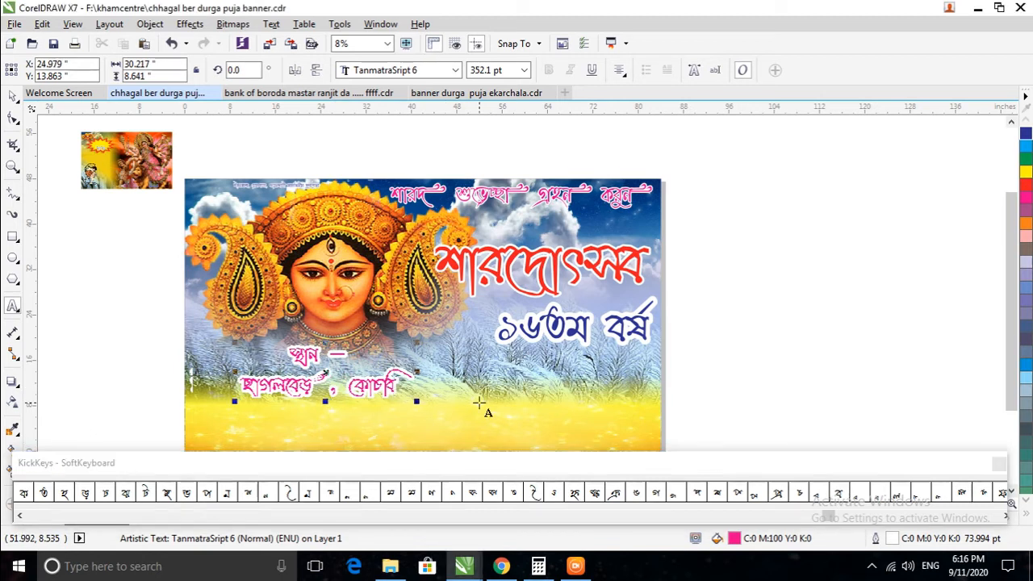
text(হার)
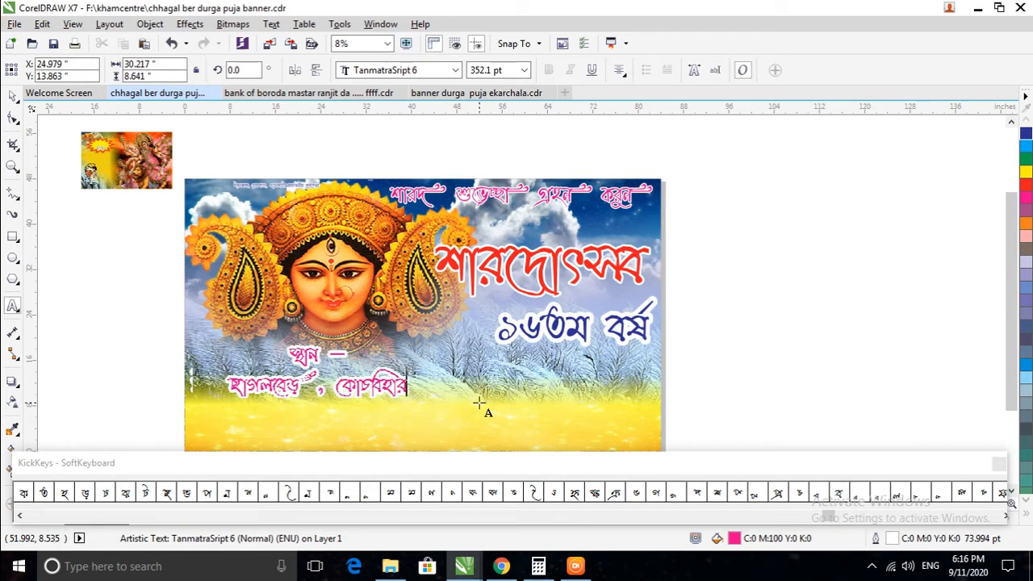
Add a Bengali full stop (।) after কোচবিহার in the venue text using the soft keyboard, and close the keyboard.
click(400, 521)
click(398, 522)
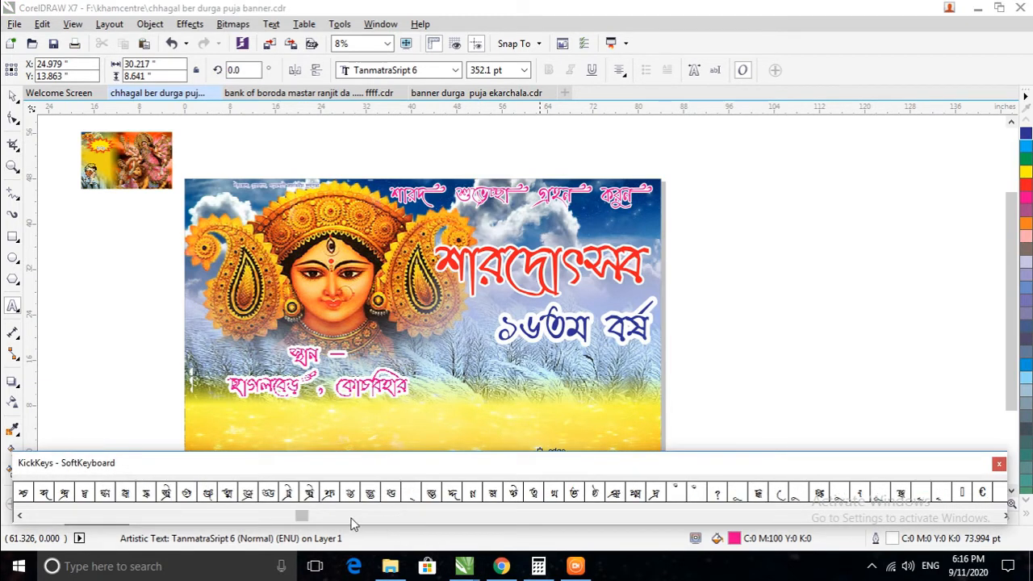
click(367, 521)
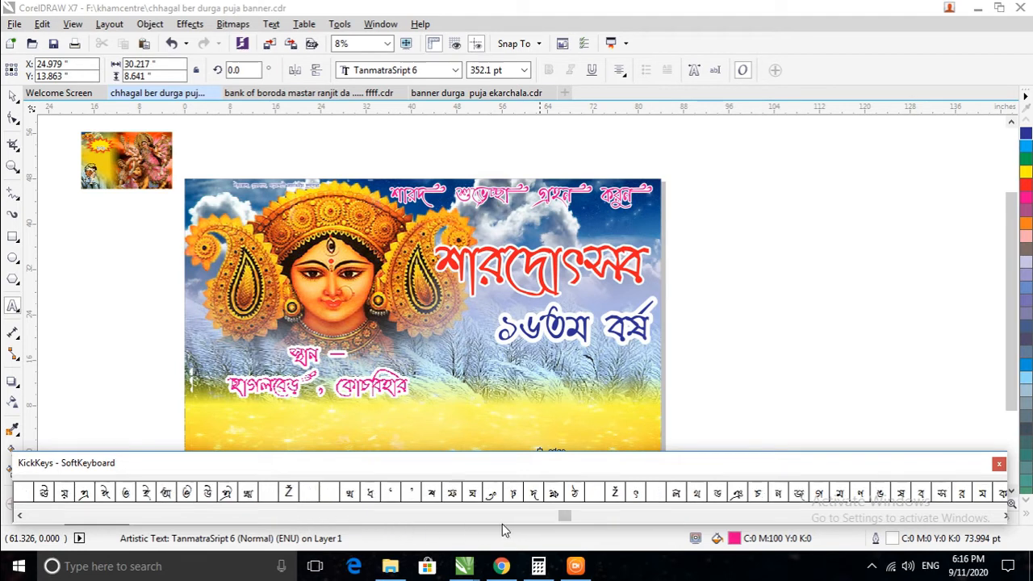
click(278, 522)
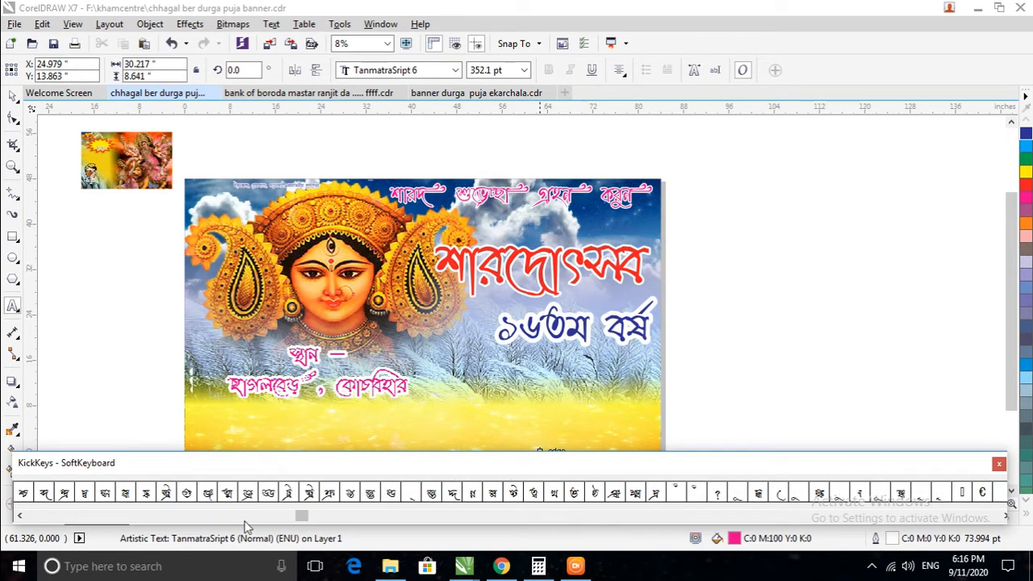
click(243, 520)
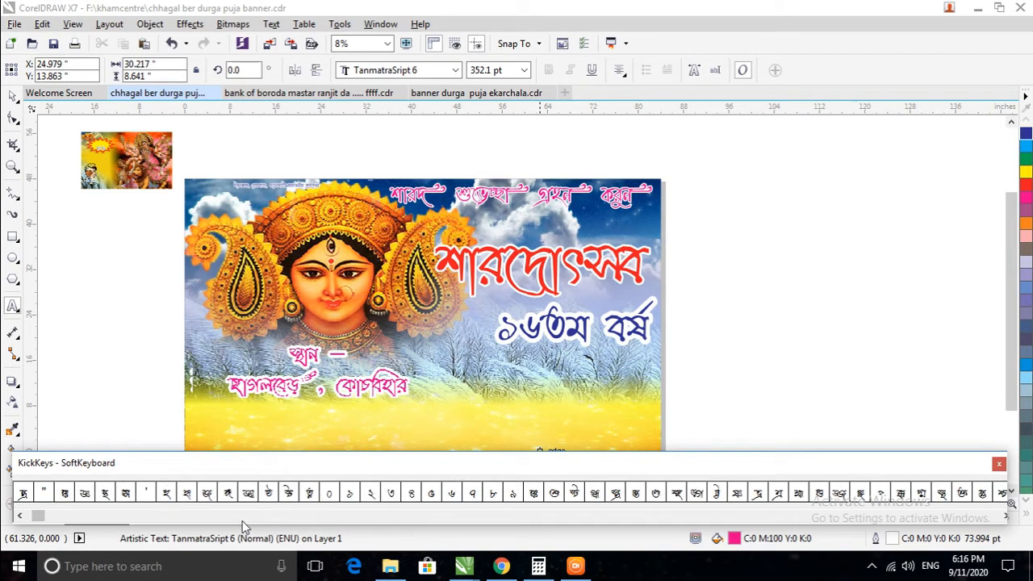
click(488, 520)
click(495, 521)
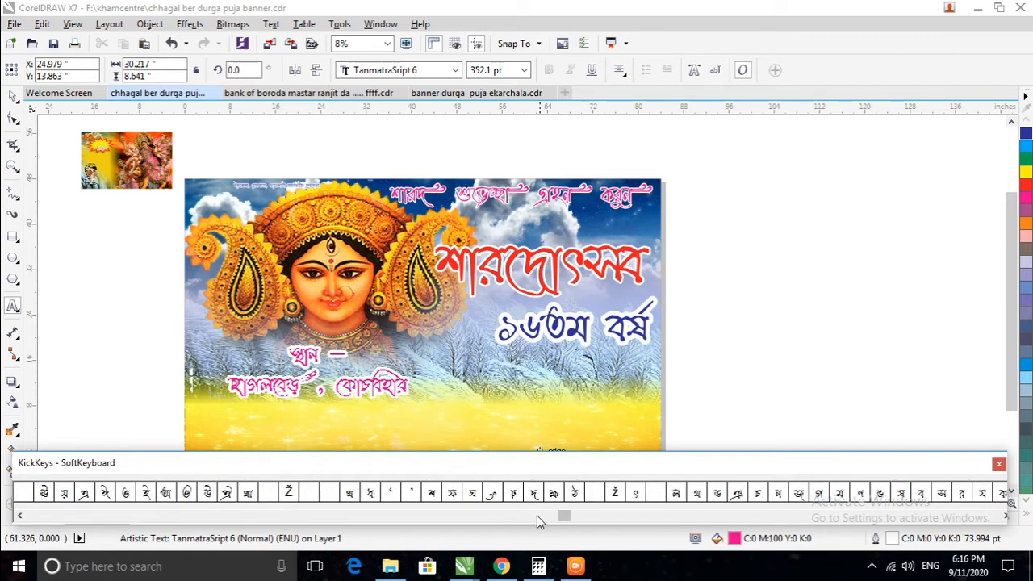
drag(567, 522, 943, 514)
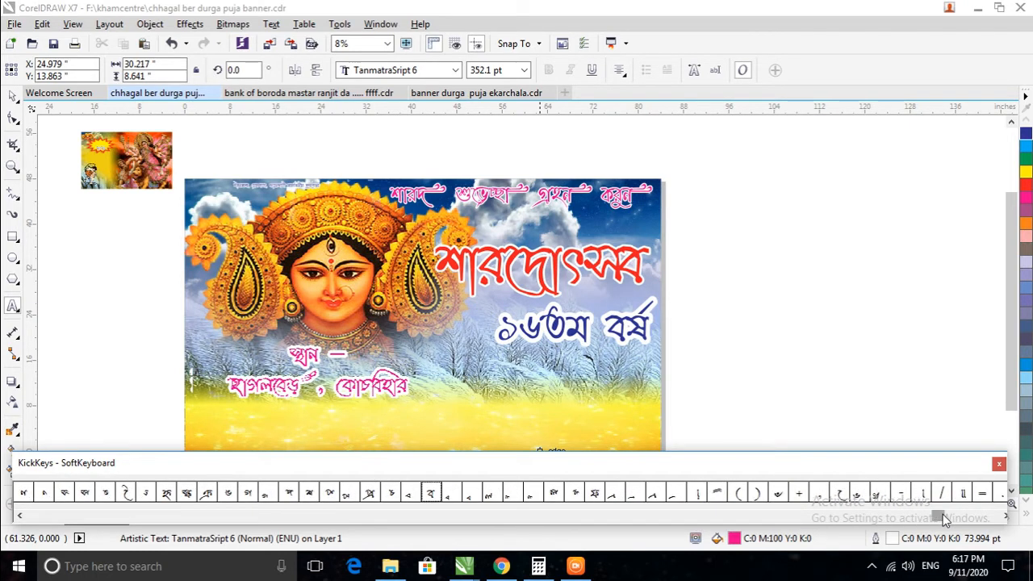
click(924, 493)
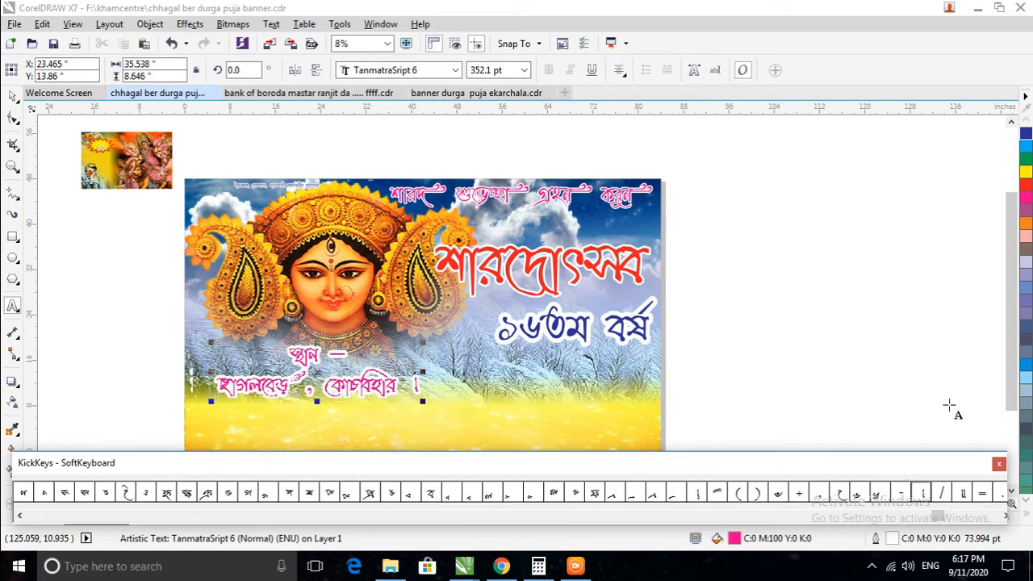
click(1000, 466)
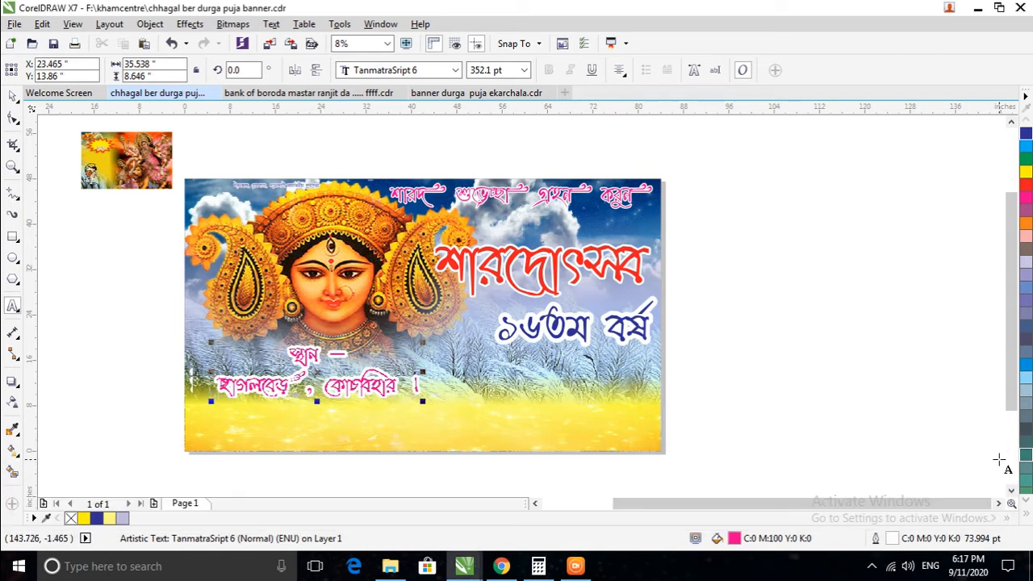
Delete the tiny text line above the goddess's crown at the banner's upper edge.
click(15, 97)
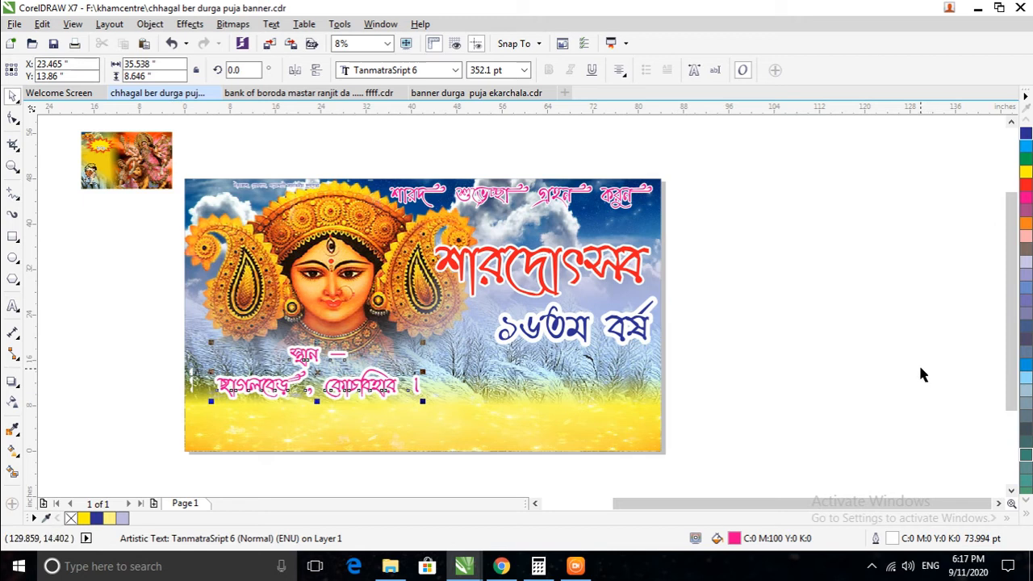
click(279, 185)
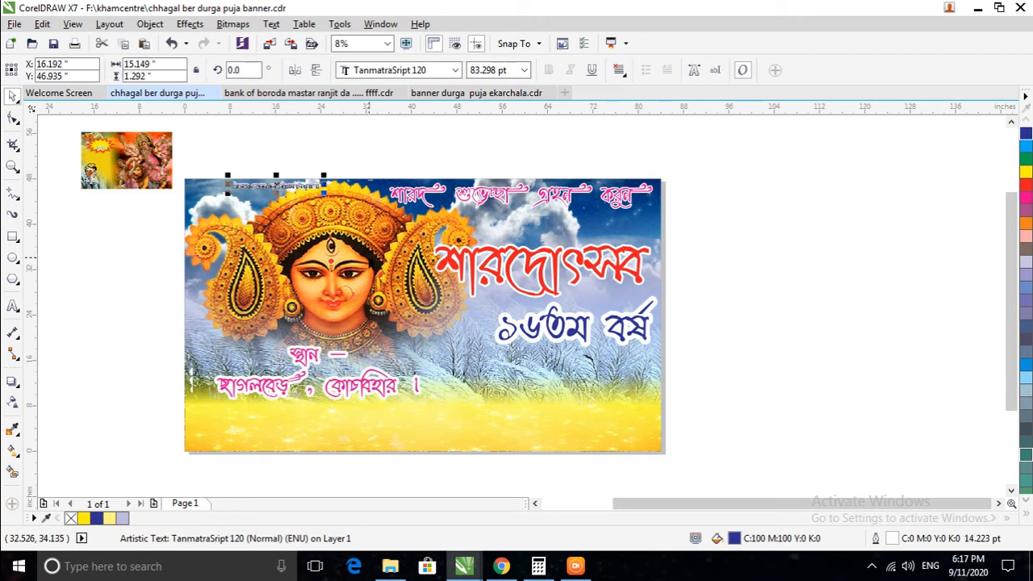
key(Escape)
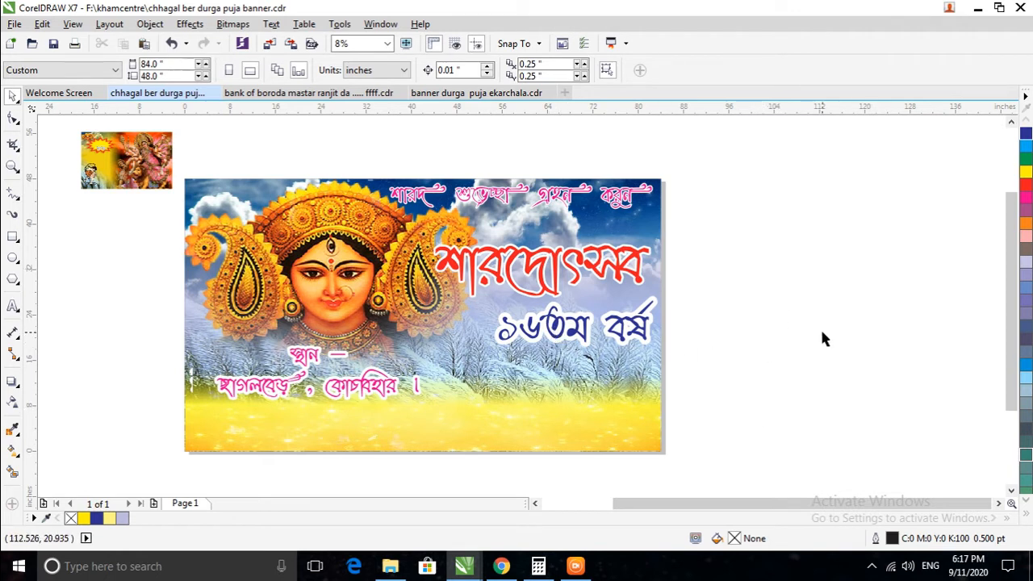
Edit the background PowerClip's contents and shift the yellow image's transparency fade lower so it covers less of the grass.
click(304, 359)
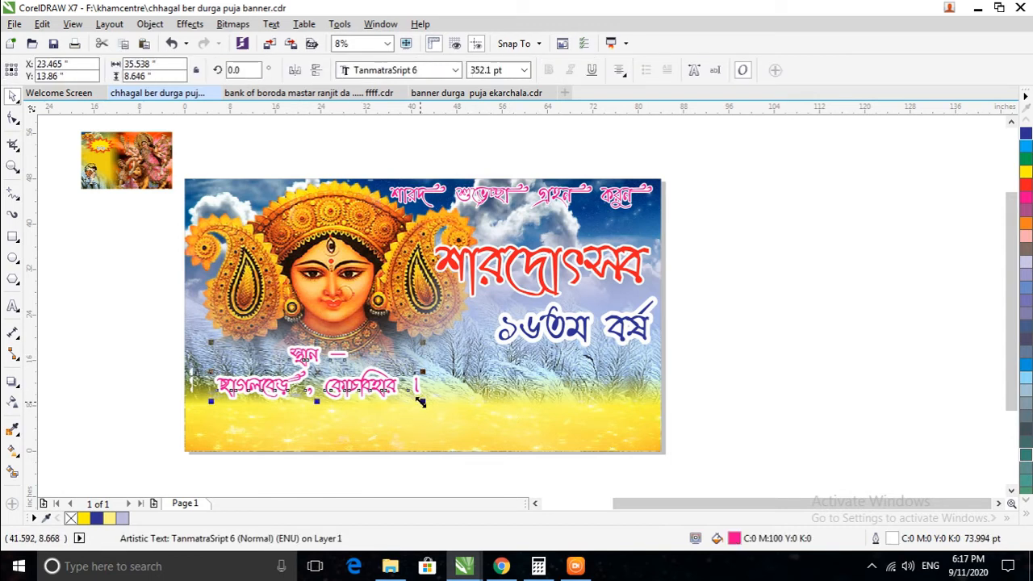
click(486, 423)
right_click(485, 420)
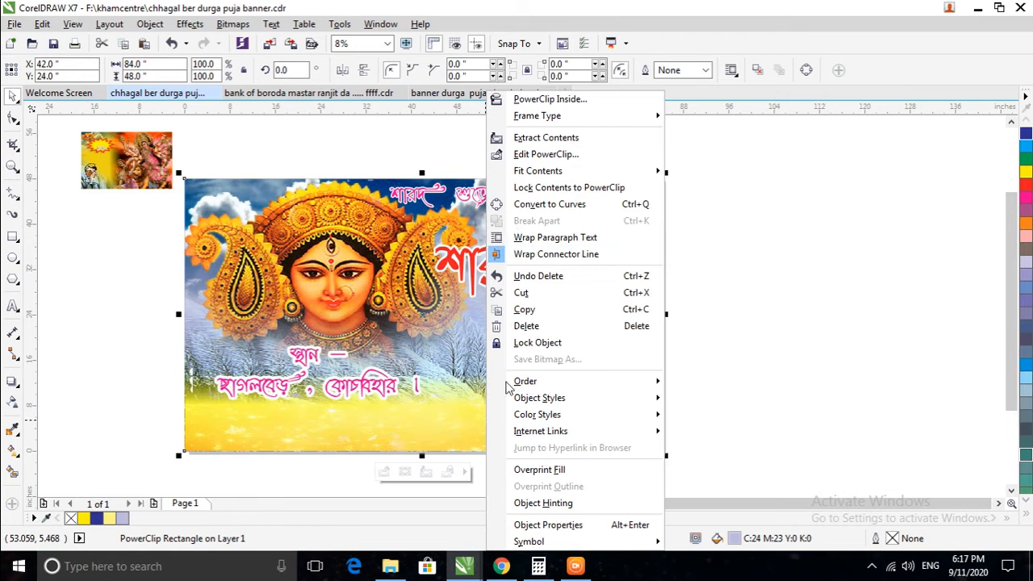
click(555, 156)
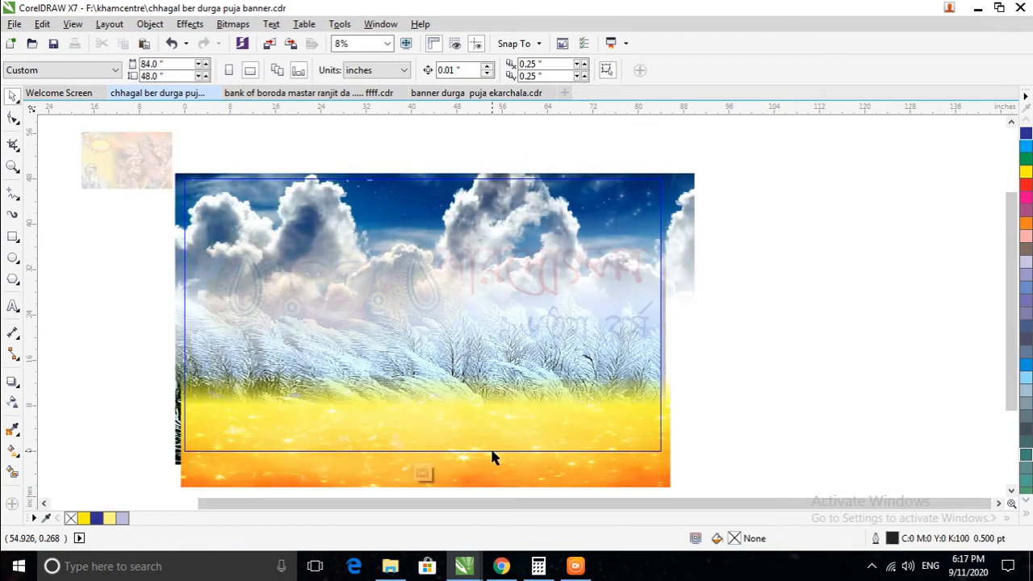
click(13, 402)
drag(399, 404, 400, 427)
drag(400, 385, 399, 394)
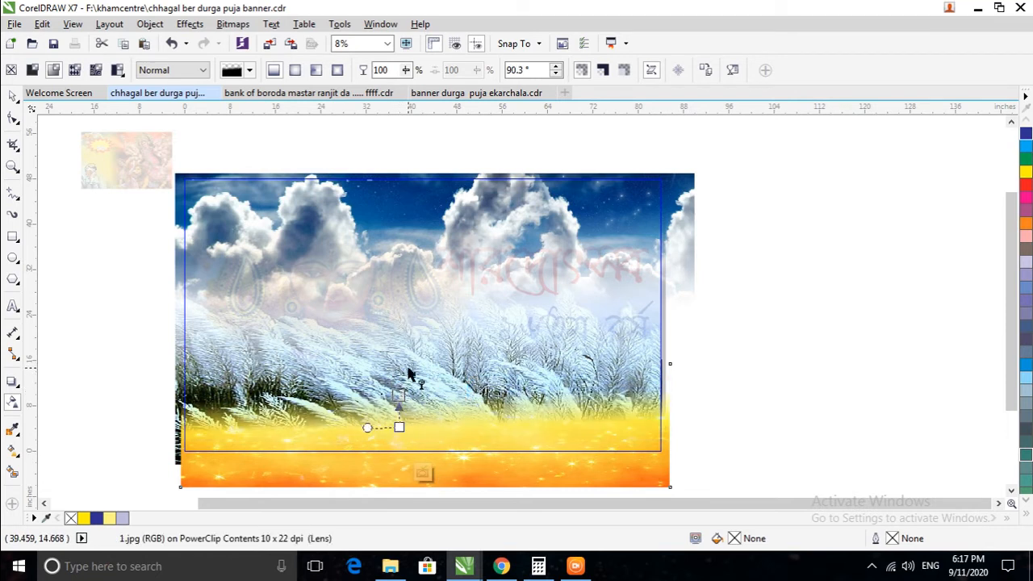
right_click(405, 369)
click(466, 207)
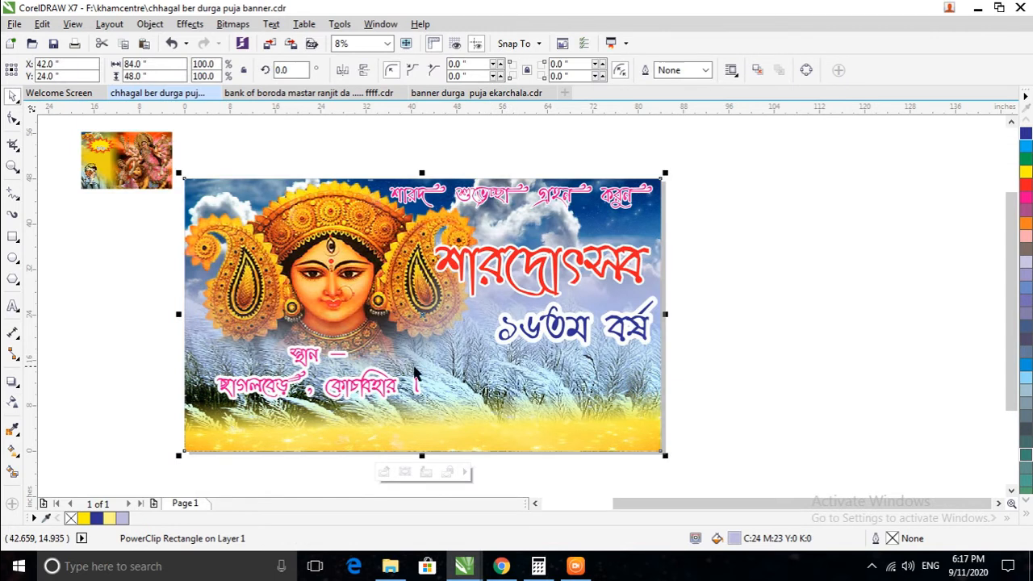
click(856, 317)
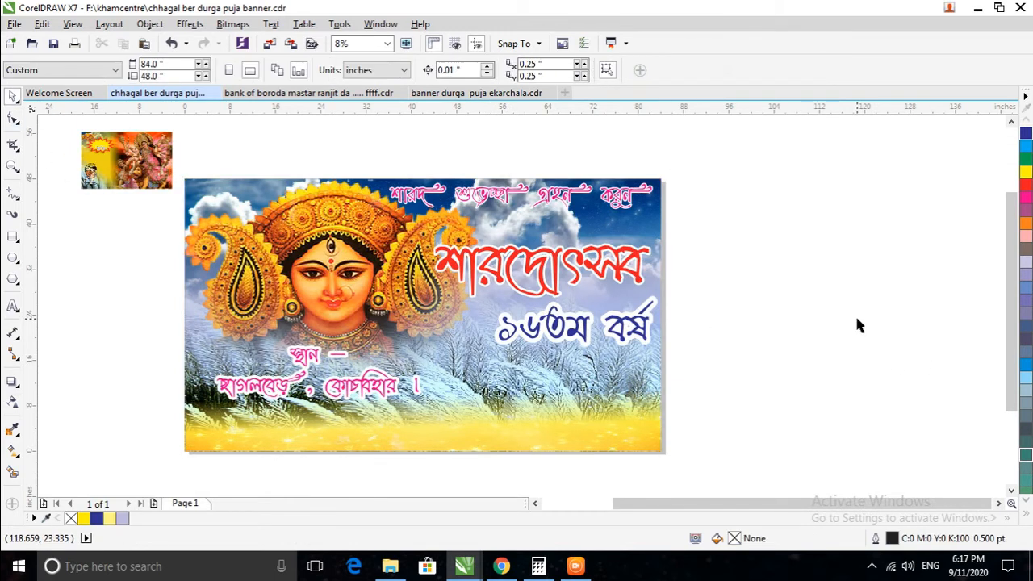
Enlarge the pink venue text to about 50.7 × 12.3 inches and move it lower, beneath the goddess's face.
click(286, 395)
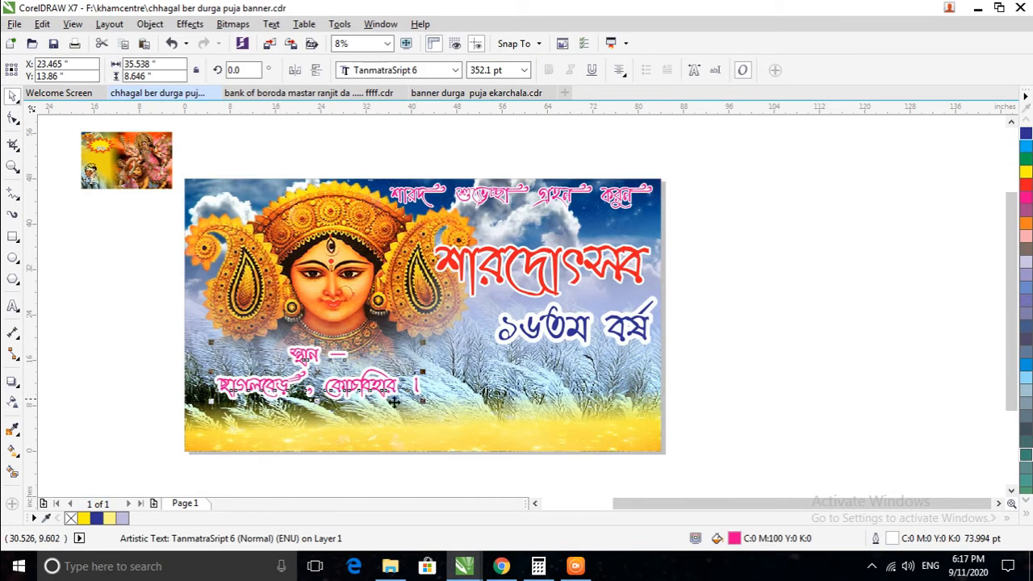
drag(425, 406, 514, 428)
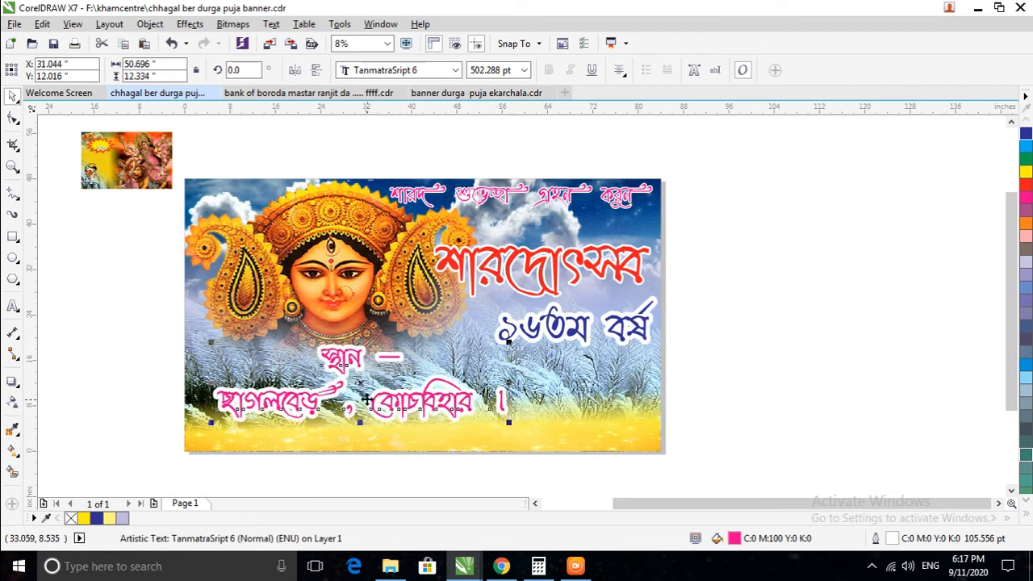
drag(372, 384, 342, 402)
click(794, 381)
click(546, 337)
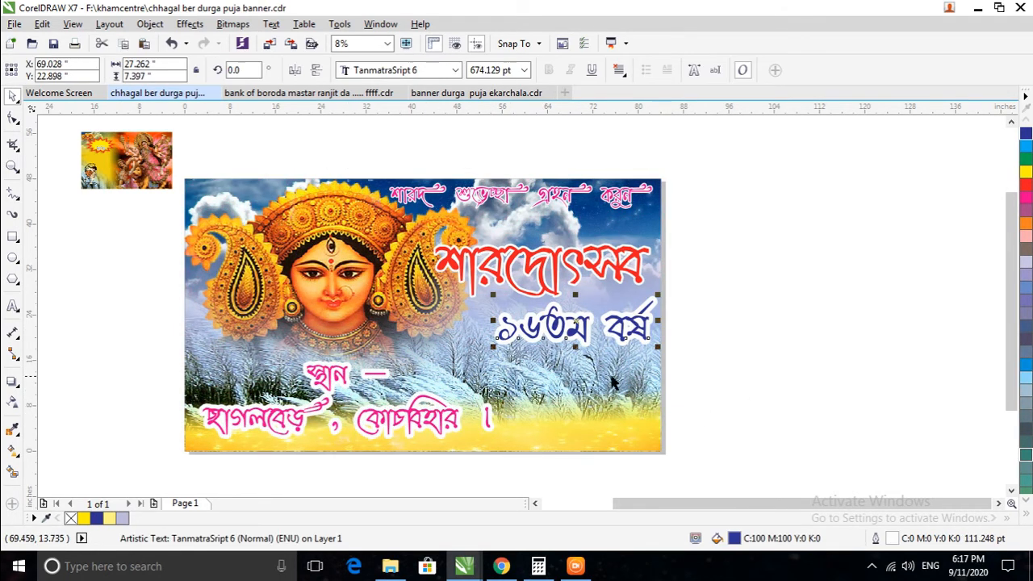
click(860, 392)
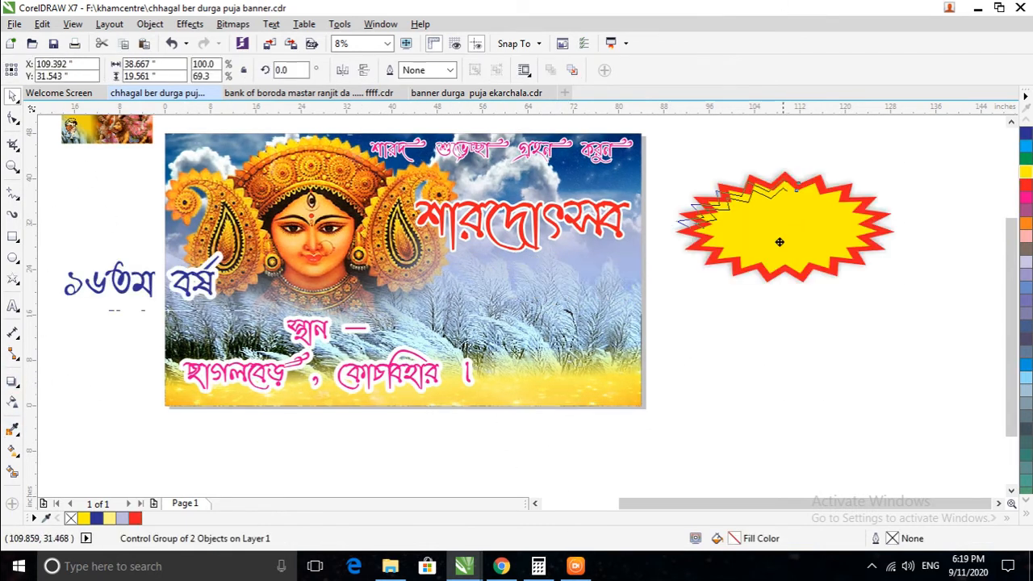
Place the yellow and red starburst beneath the শারদোৎসব title and shrink it to fit the space there.
drag(779, 240, 525, 310)
drag(638, 371, 610, 356)
drag(511, 305, 545, 305)
click(746, 326)
Move the blue year text onto the starburst, shrink it to about 19.2 × 5.2 inches and centre it there.
drag(134, 291, 538, 309)
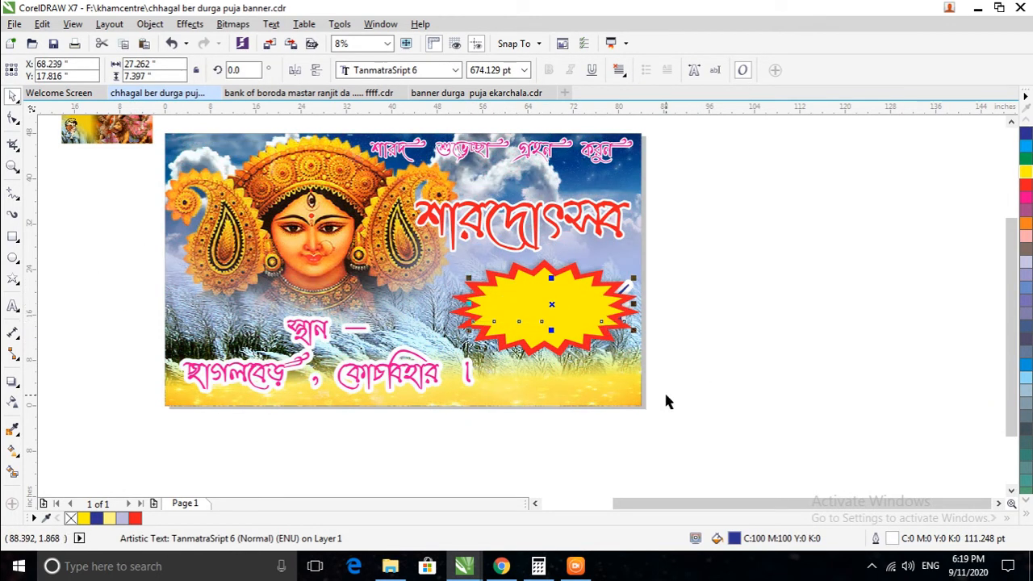
drag(635, 329, 590, 333)
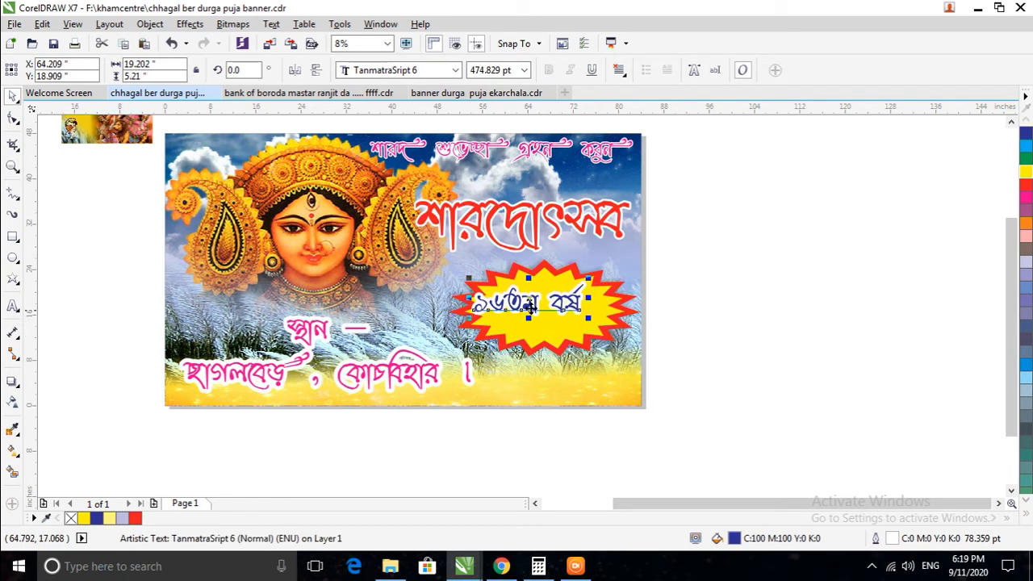
drag(530, 307, 539, 306)
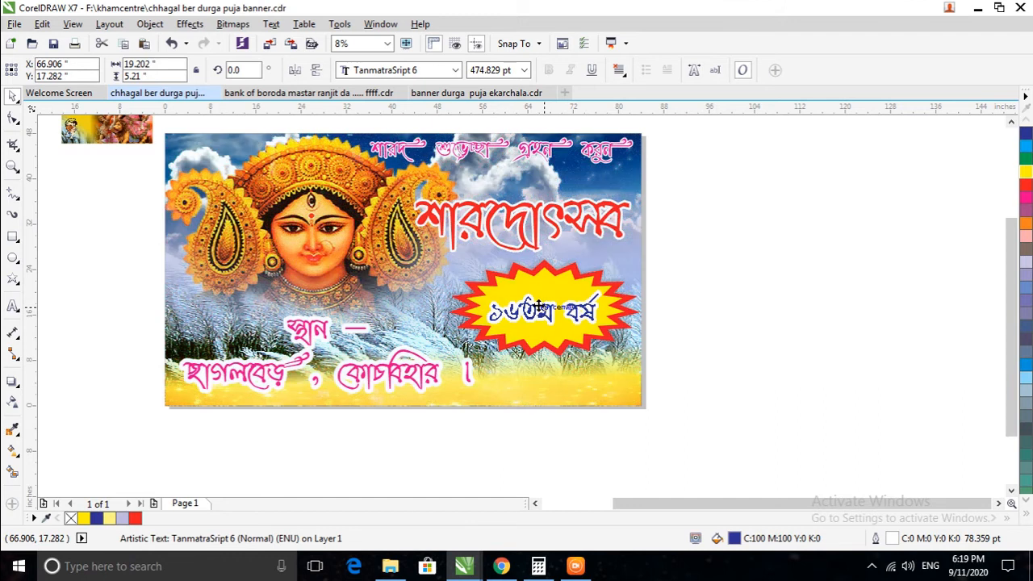
Break the year text after ১৬ so তম বর্ষ sits on a second line, and centre-align both lines.
click(12, 305)
click(522, 310)
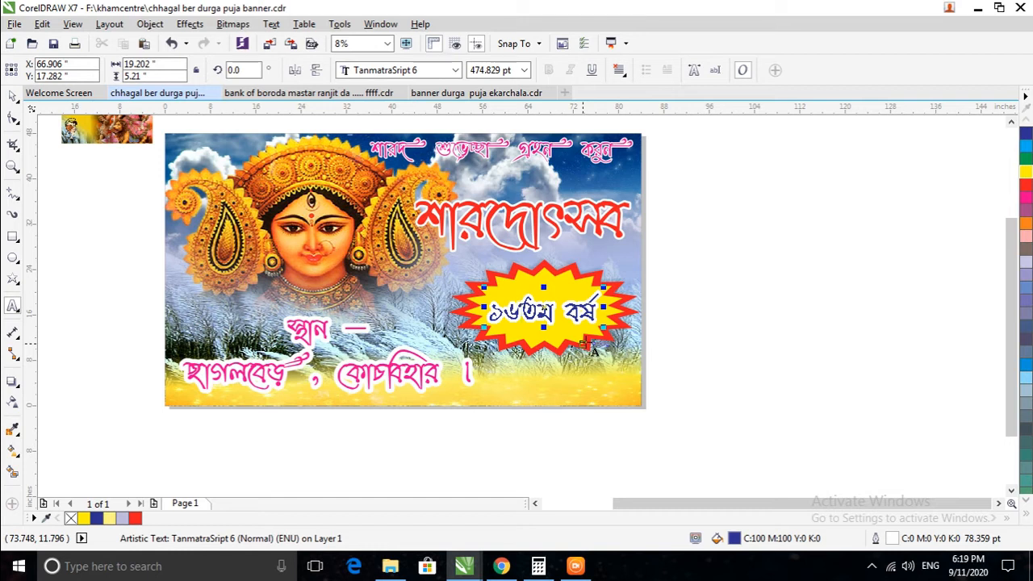
key(Return)
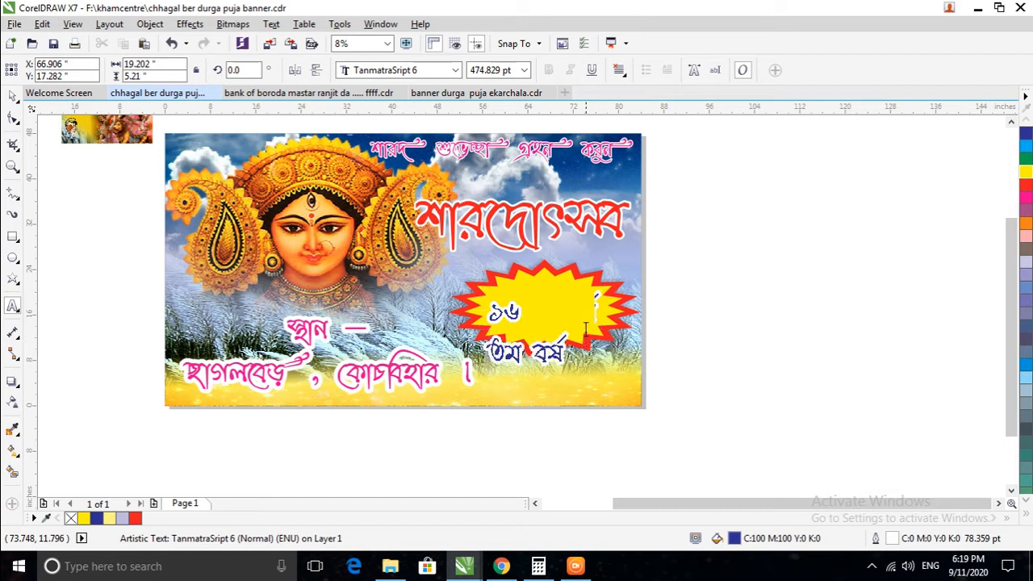
click(619, 70)
click(650, 123)
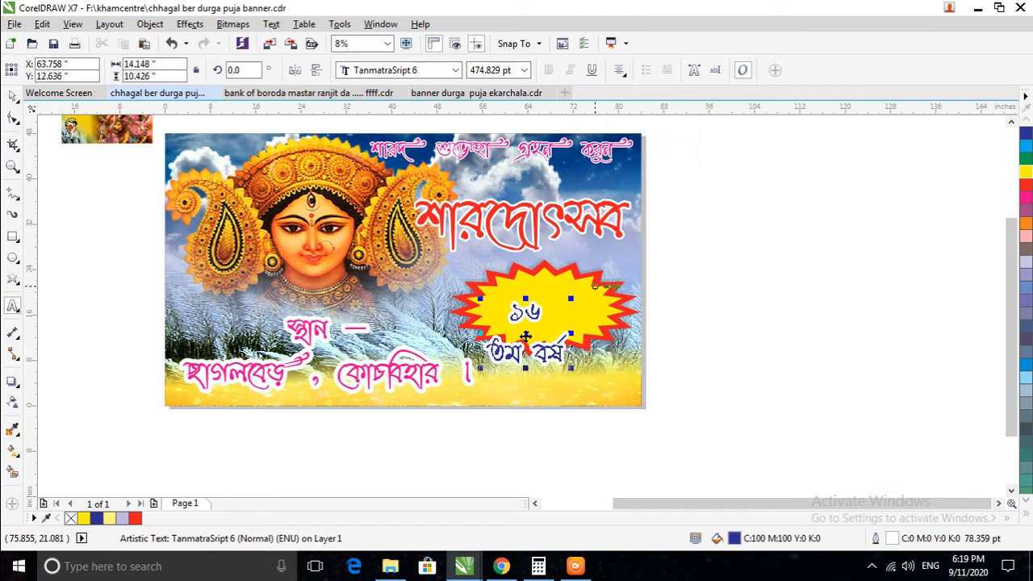
Reduce the two-line year text's line spacing, trying 80% before settling on 75%.
click(272, 24)
click(313, 41)
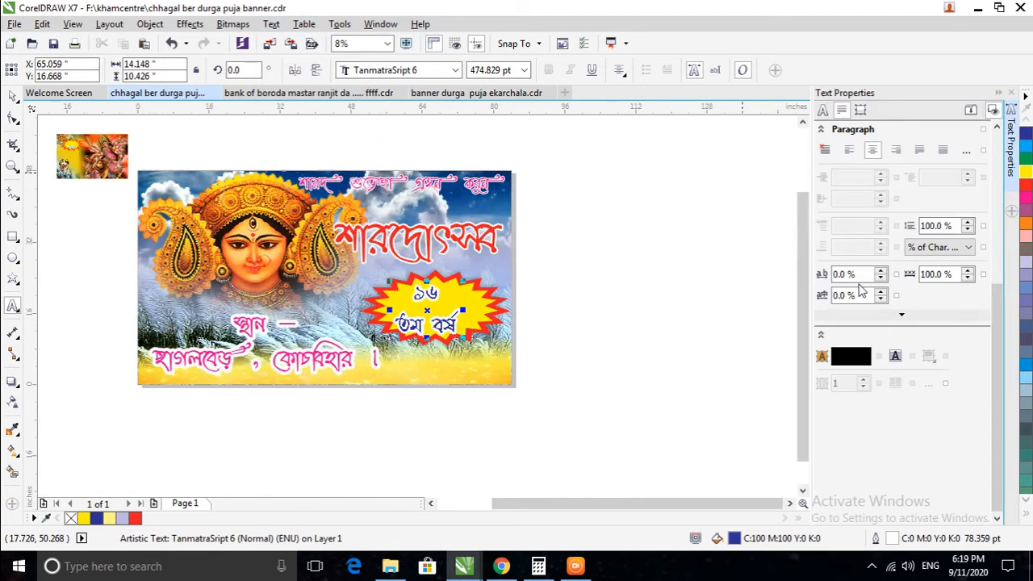
double_click(936, 228)
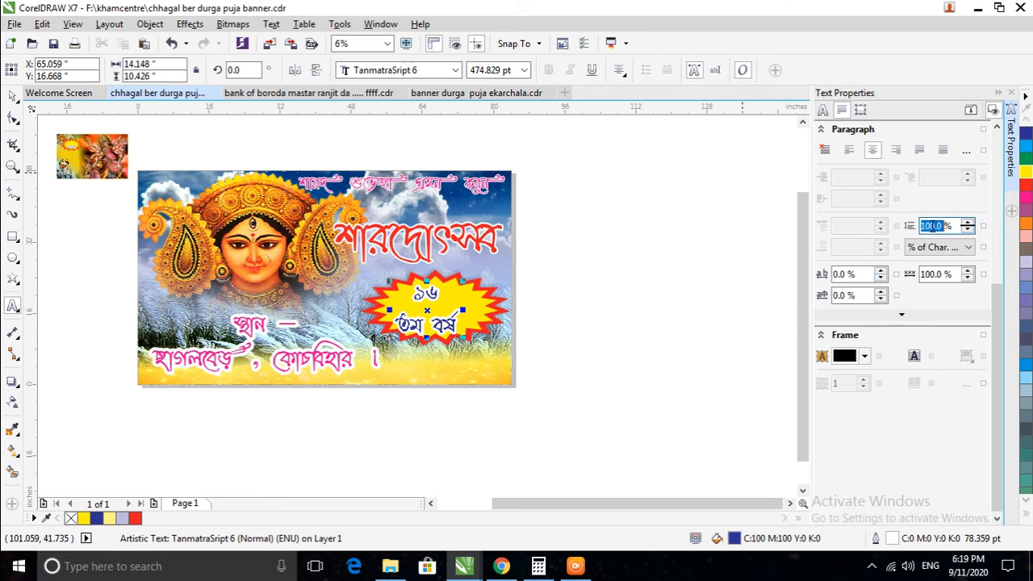
text(80)
key(Return)
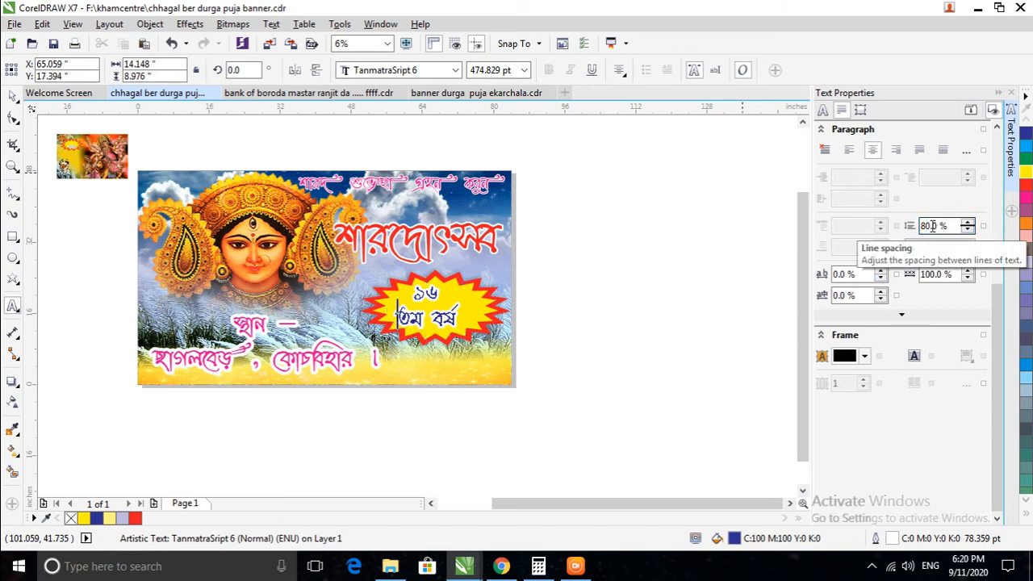
double_click(928, 226)
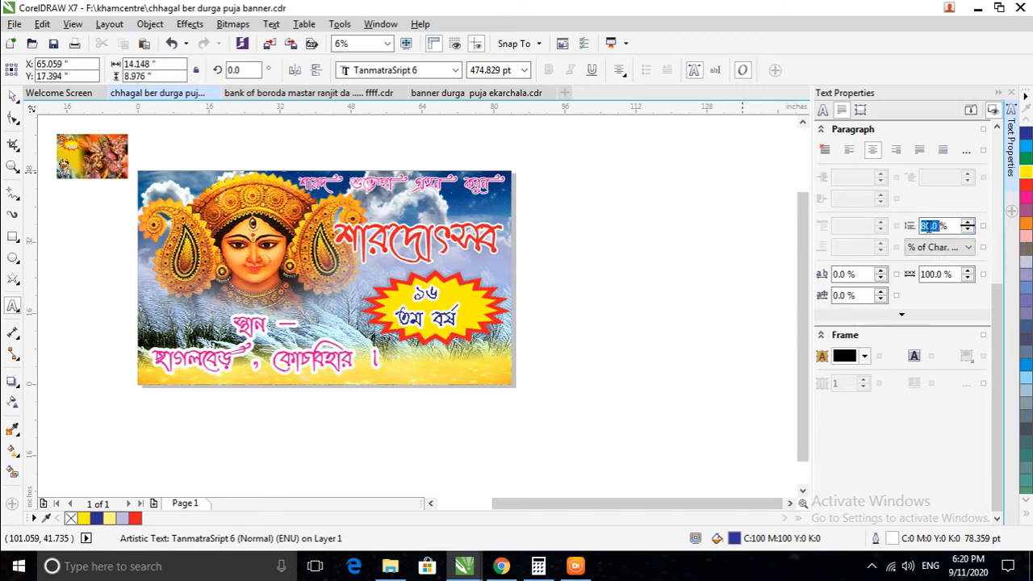
text(75)
key(Return)
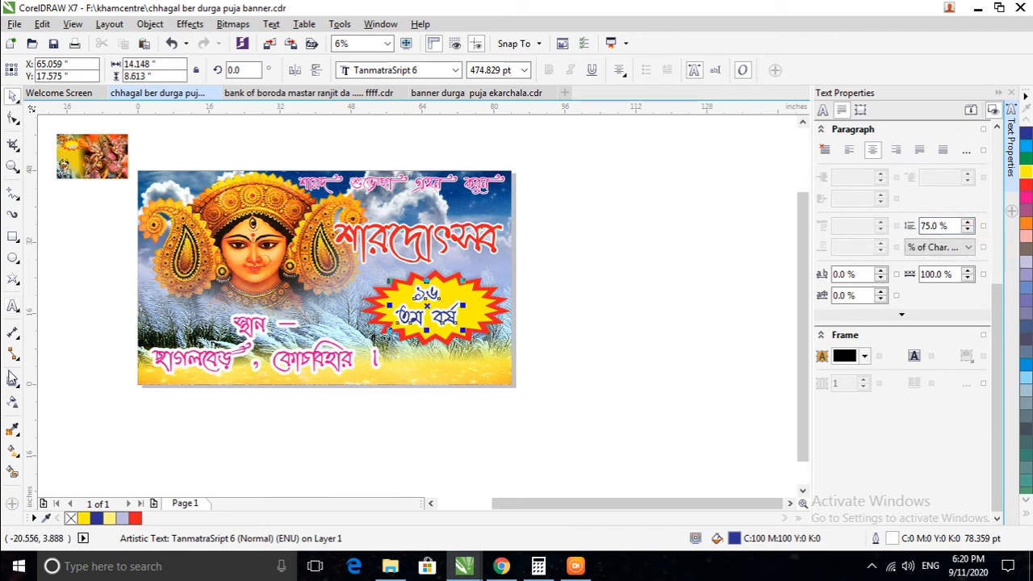
drag(442, 292, 403, 292)
click(524, 70)
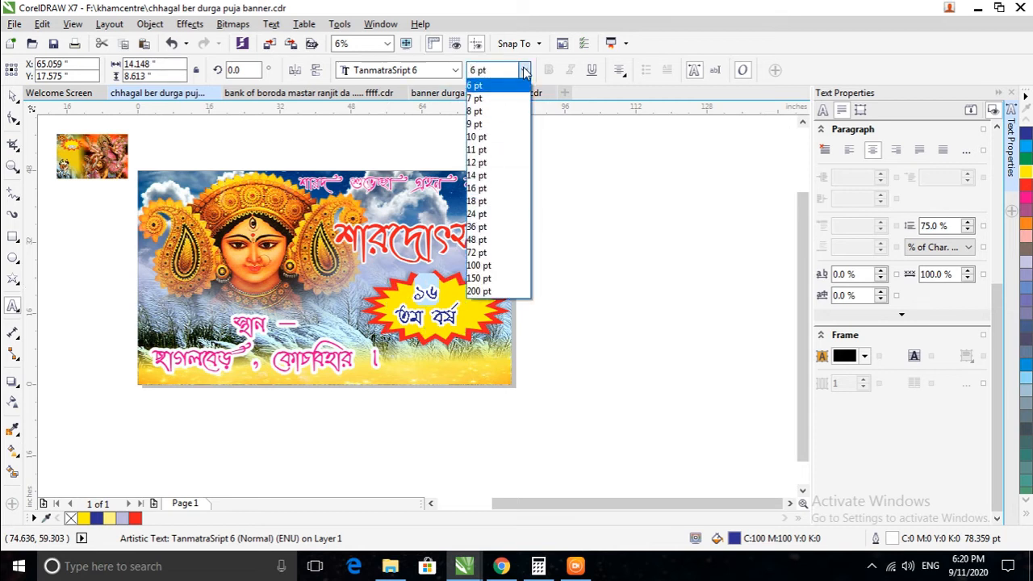
click(524, 72)
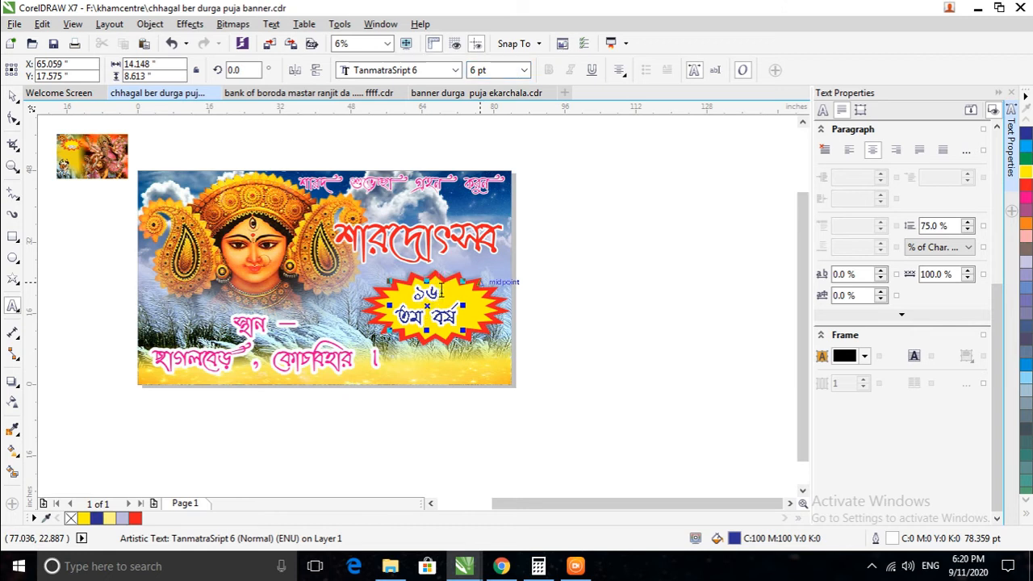
click(12, 97)
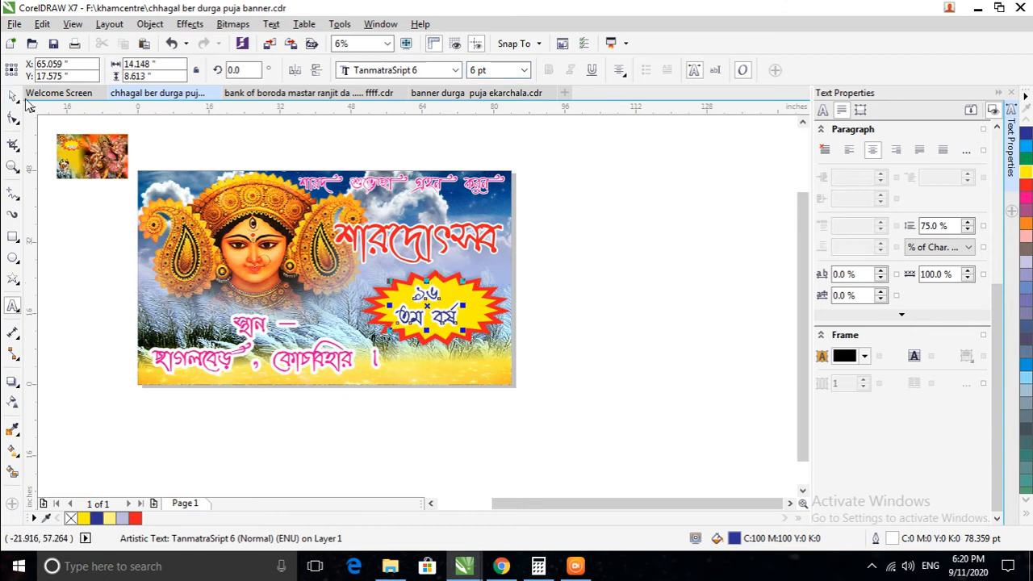
Set the font size of ১৬ in the two-line year text to 550 pt.
click(588, 262)
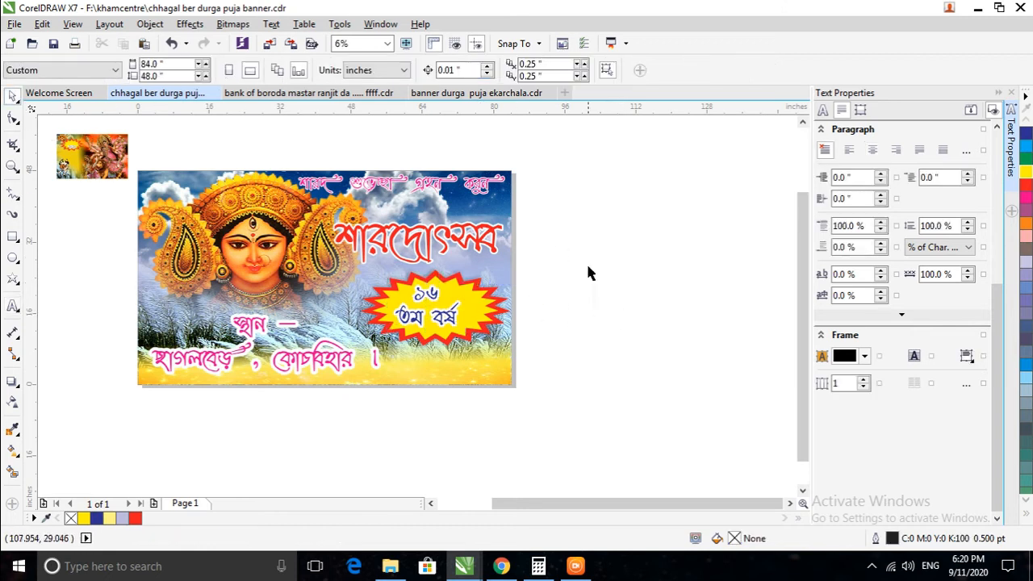
click(426, 295)
click(560, 313)
click(12, 306)
click(411, 312)
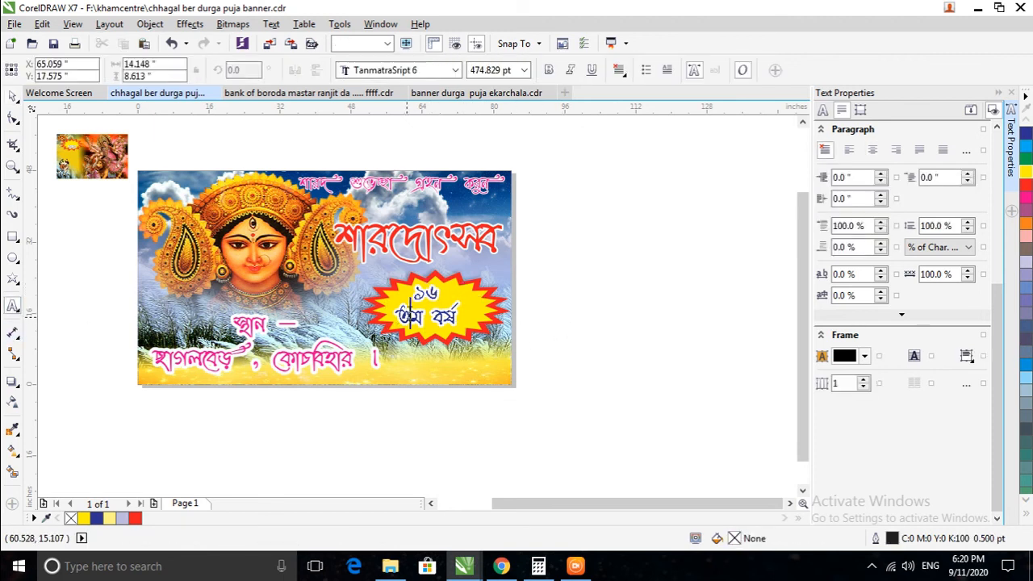
click(428, 295)
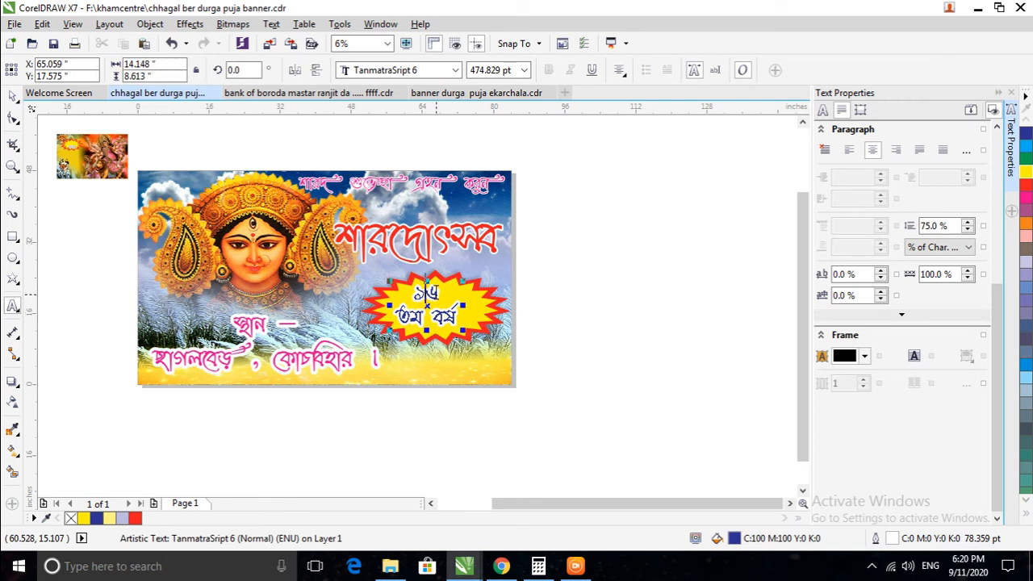
drag(439, 295, 414, 298)
double_click(476, 71)
text(550pt)
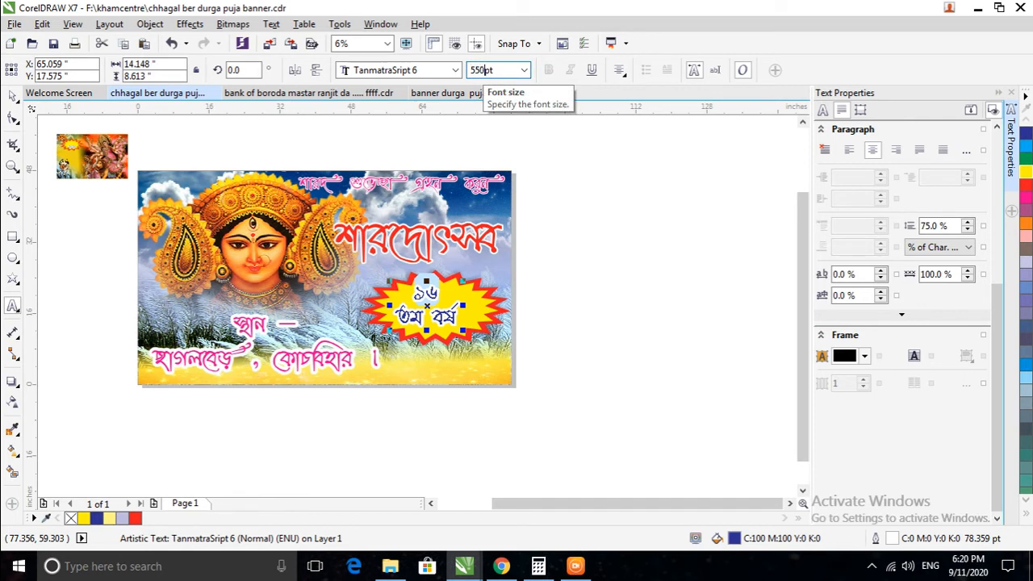
key(Return)
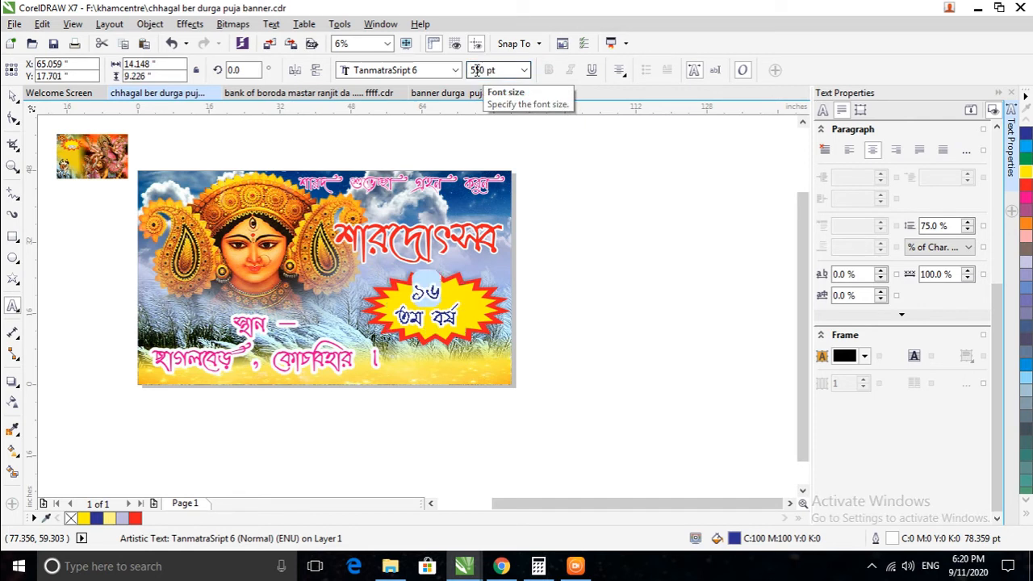
Enlarge ১৬ further, trying a font size of 700 pt before settling on 900 pt.
double_click(482, 70)
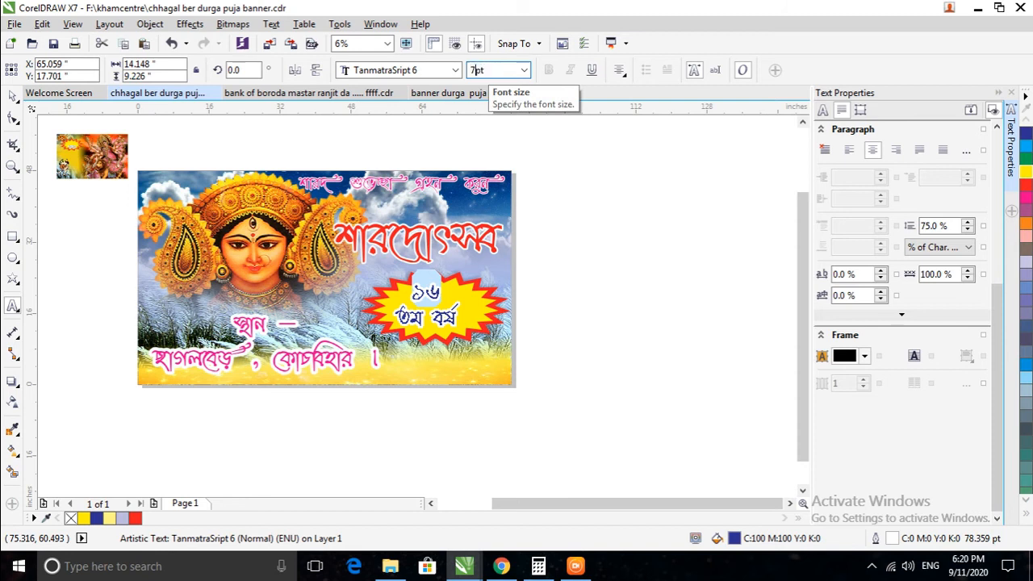
text(700)
key(Return)
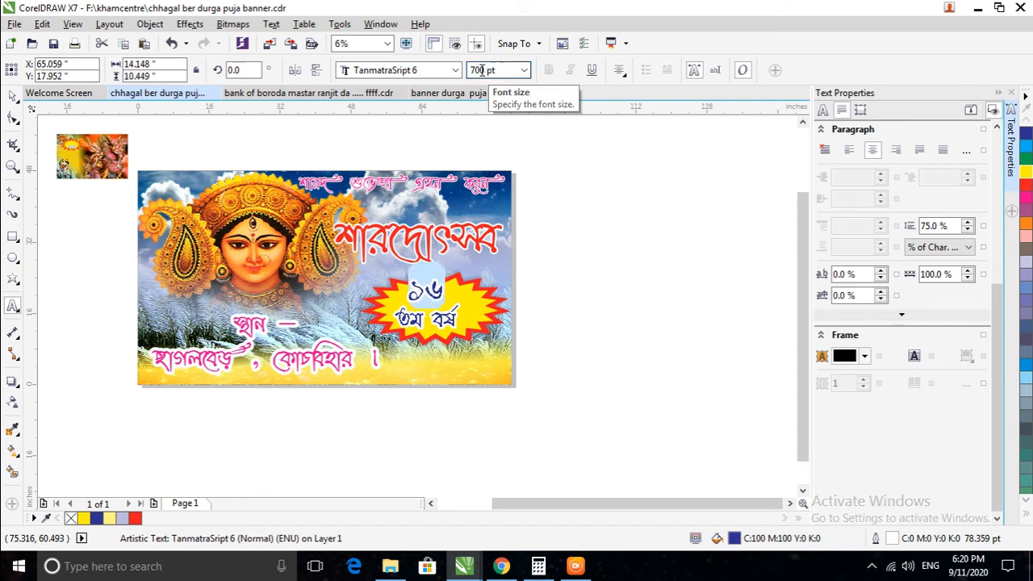
double_click(482, 70)
text(9)
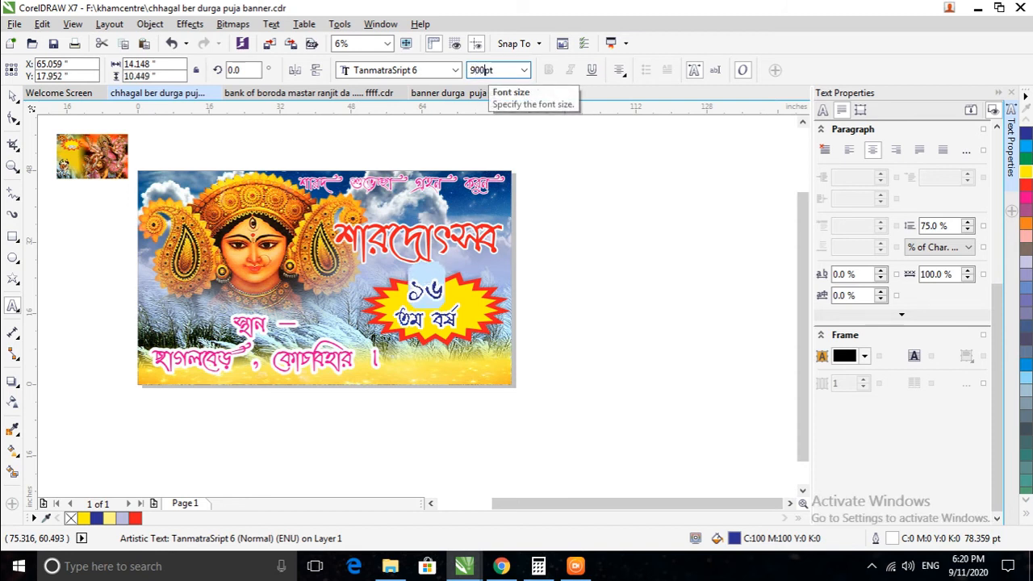
click(12, 97)
click(588, 272)
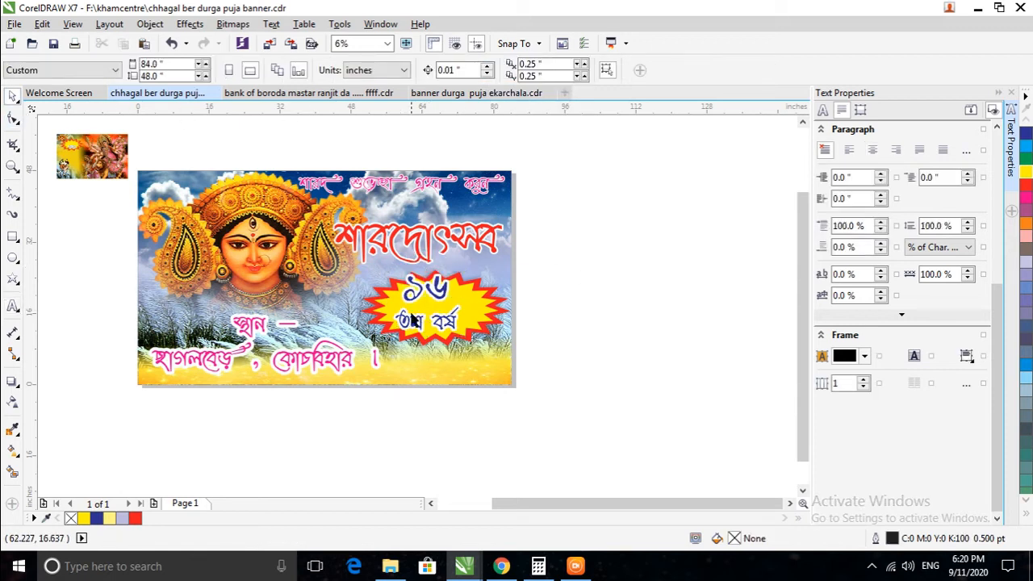
Lower the two-line year text onto the starburst, break its lines into separate objects, and dismiss the text properties.
click(432, 300)
drag(432, 301, 433, 319)
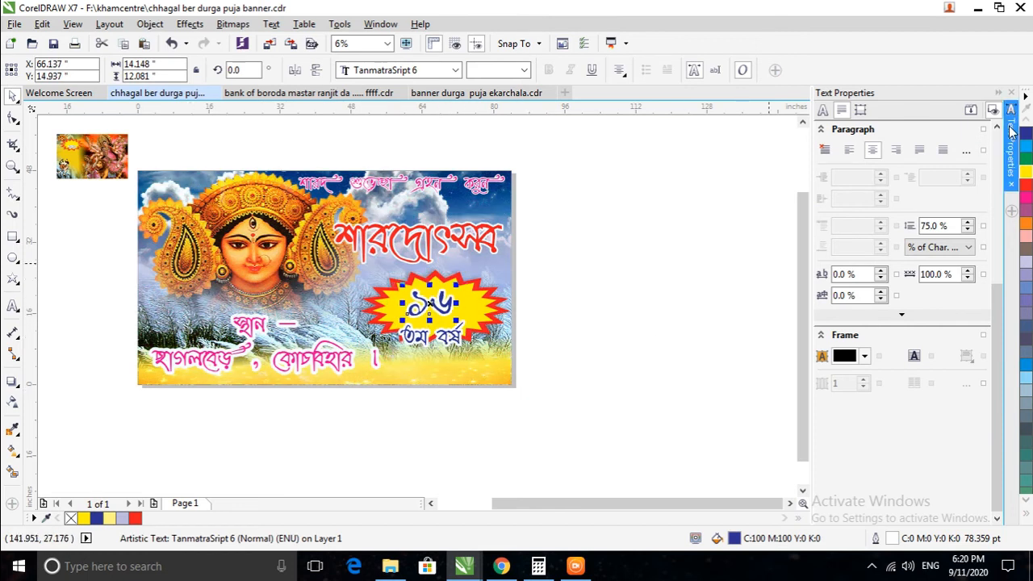
click(1012, 93)
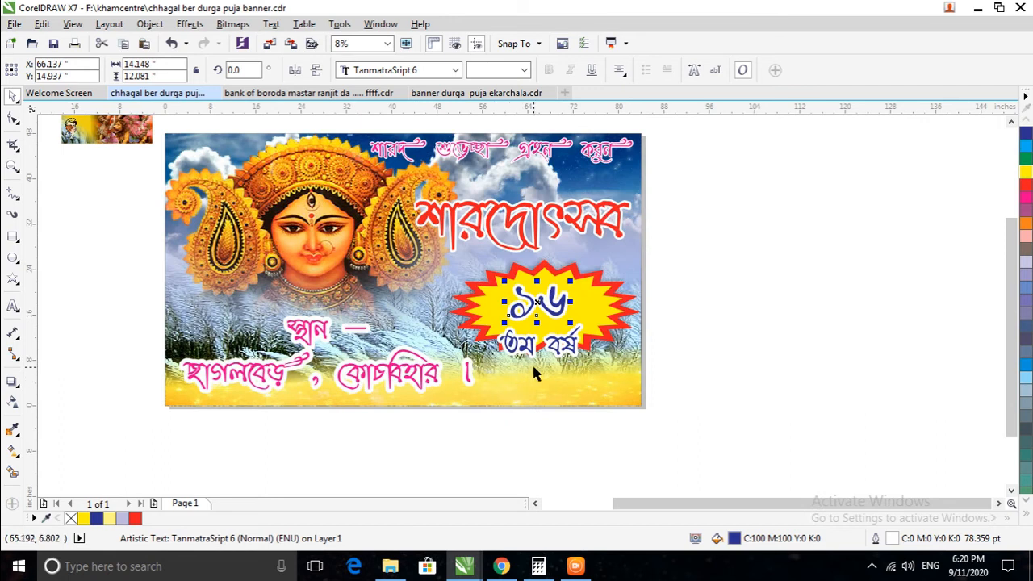
Move the separated ১৬ slightly up and left within the starburst.
click(686, 400)
click(539, 302)
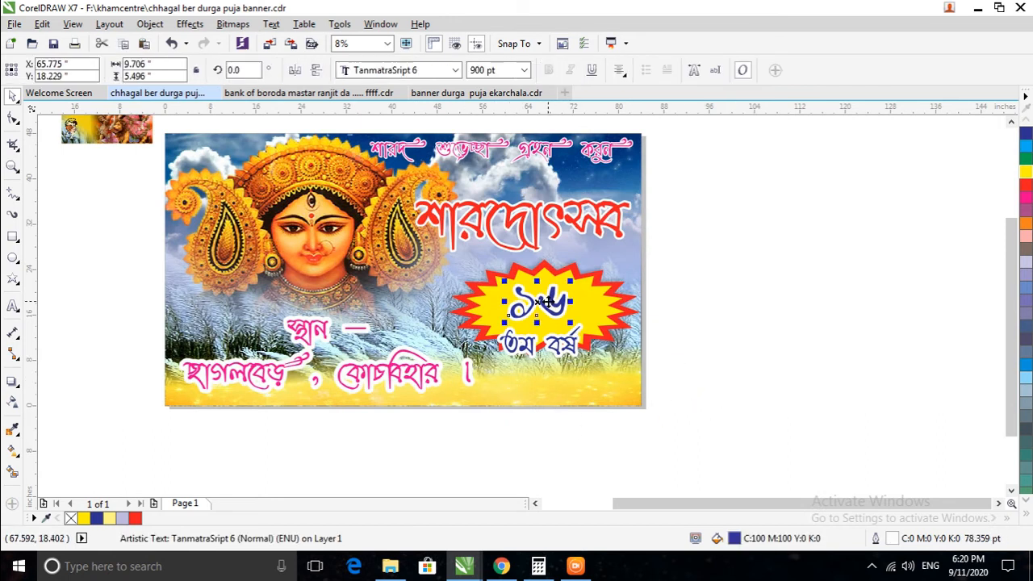
drag(540, 303, 523, 298)
Split তম বর্ষ into two separate words and place তম beside ১৬ on the starburst.
click(518, 351)
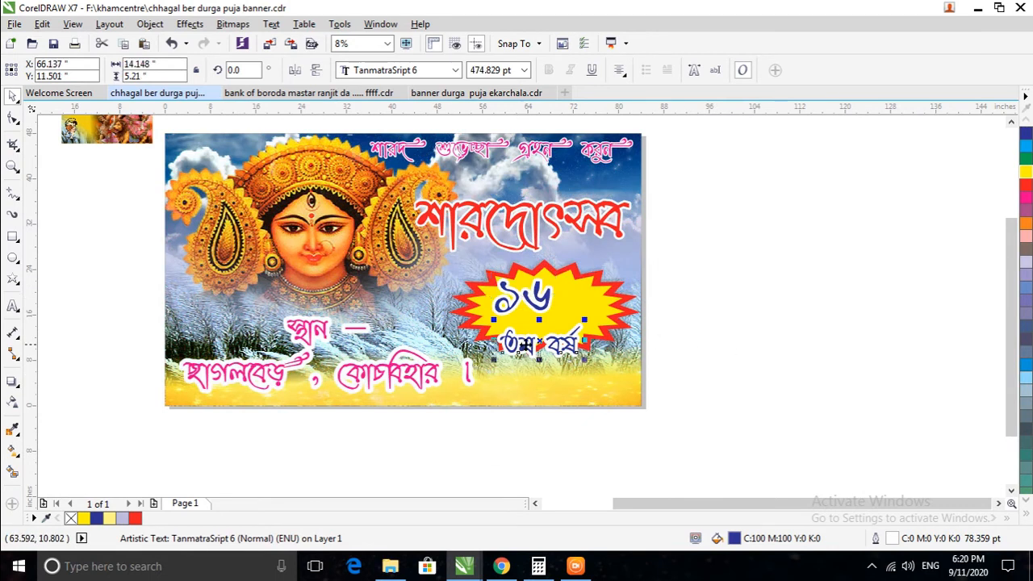
click(13, 306)
click(576, 329)
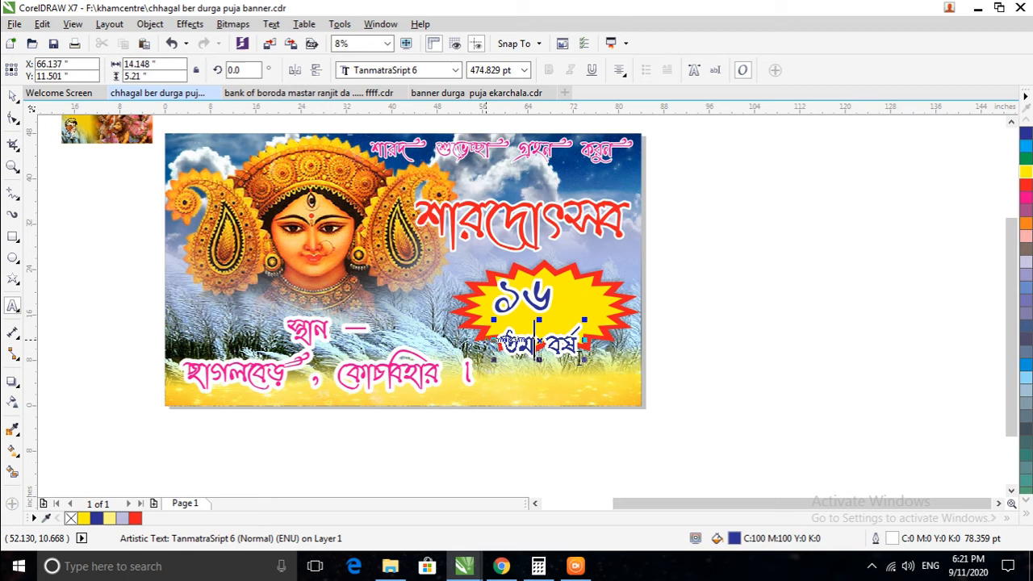
key(Return)
key(ctrl+space)
drag(540, 346, 572, 307)
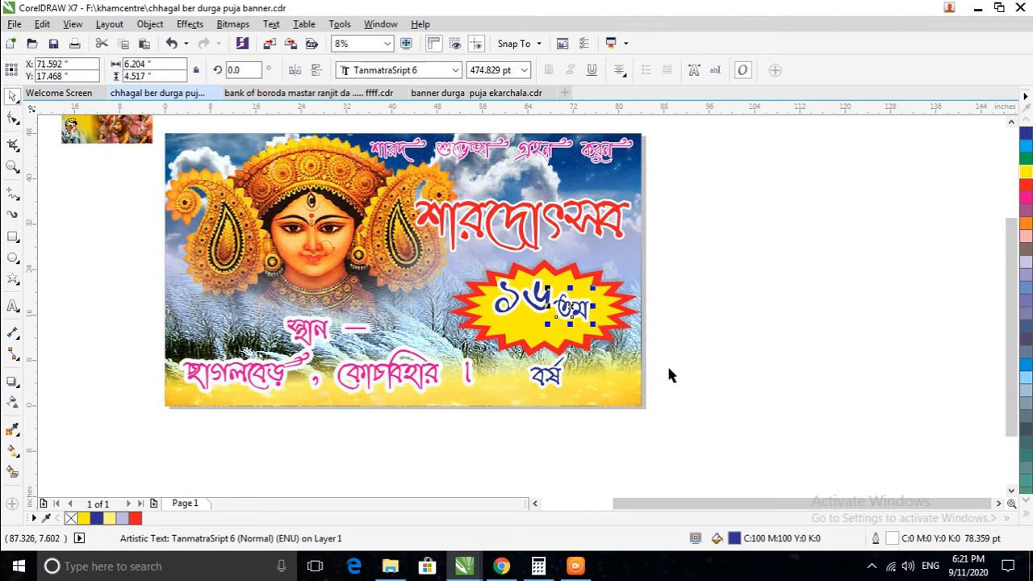
Place বর্ষ centred beneath ১৬, enlarge it to about 10.5 × 5.4 inches, and nudge তম up beside ১৬.
click(788, 377)
drag(552, 377, 539, 332)
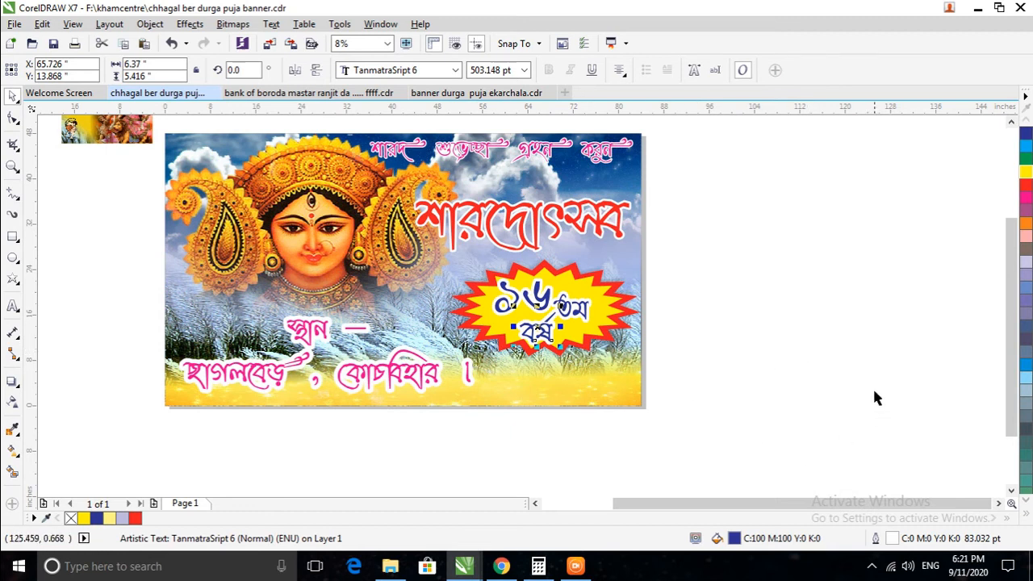
mouse_move(582, 319)
mouse_down()
mouse_move(571, 295)
mouse_move(584, 327)
mouse_up()
click(545, 337)
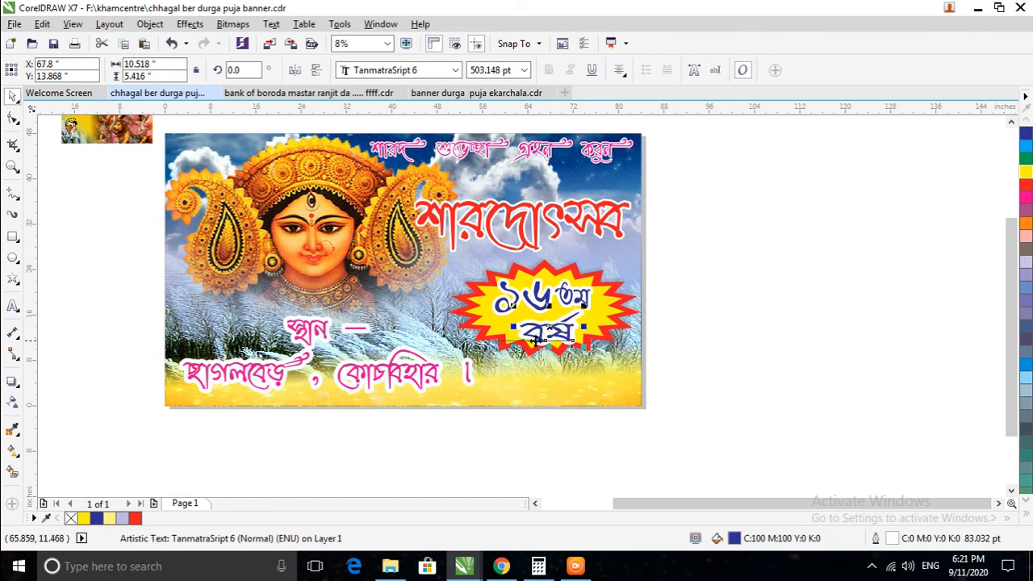
drag(552, 328, 547, 326)
click(725, 335)
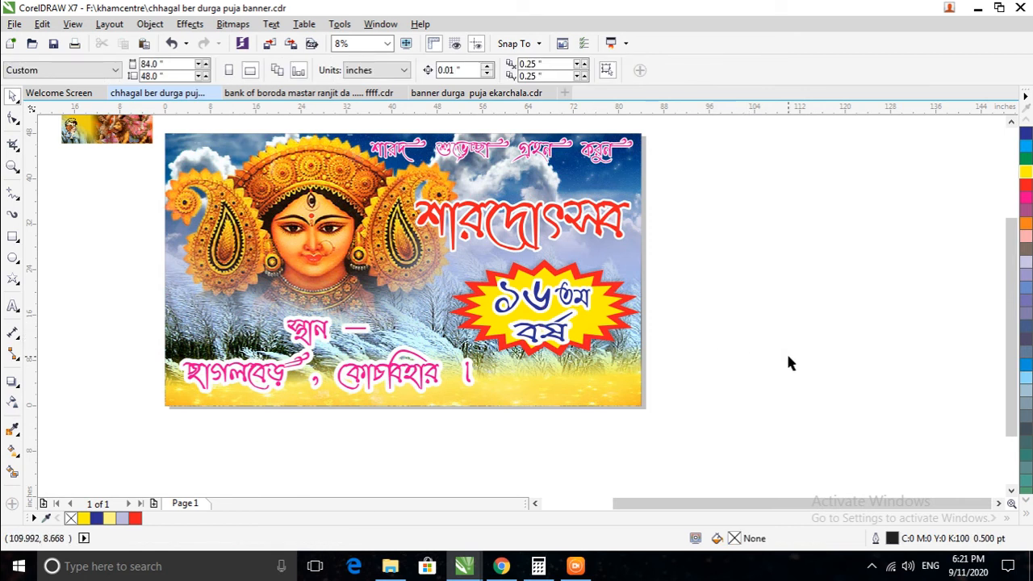
scroll(689, 332, down, 1)
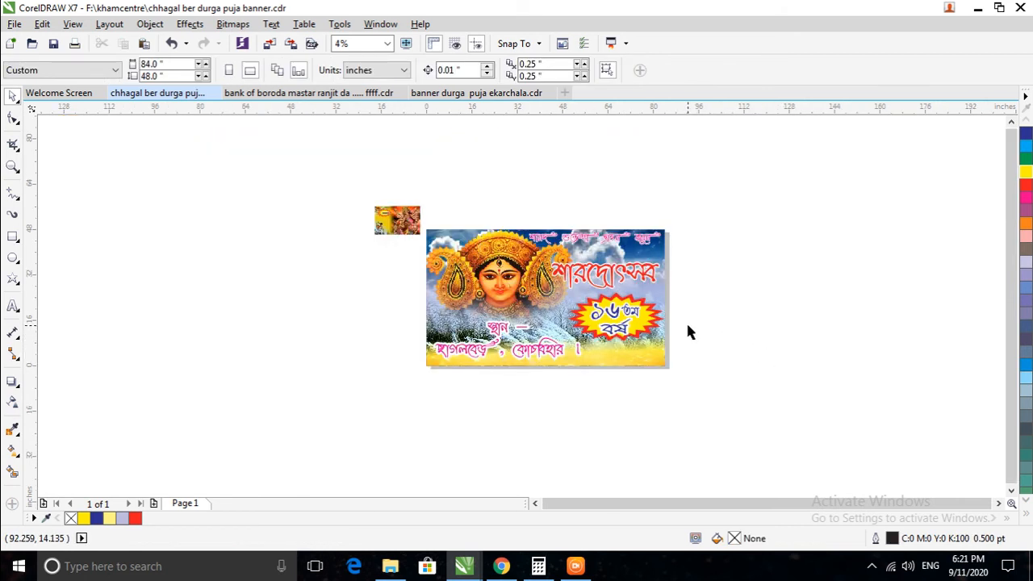
scroll(693, 335, up, 1)
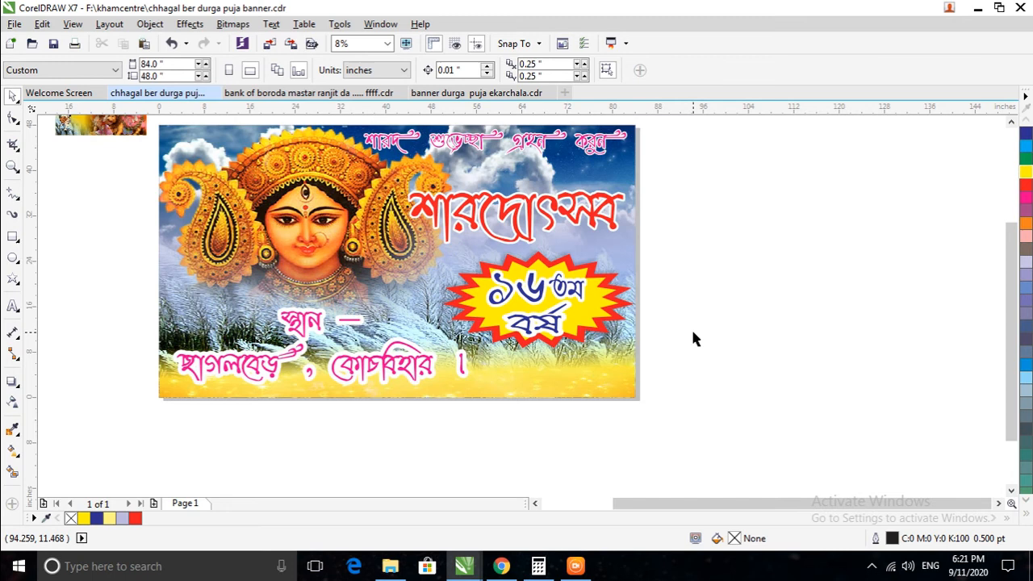
scroll(693, 337, down, 1)
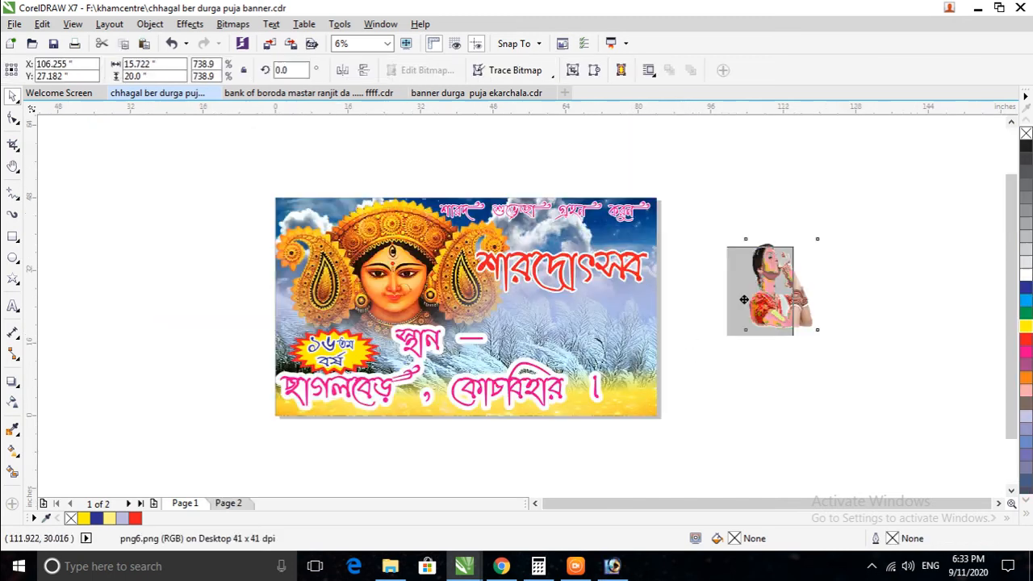
Place the png6.png cut-out of a woman beneath the শারদোৎসব title, mirror it horizontally and enlarge it.
drag(744, 299, 538, 331)
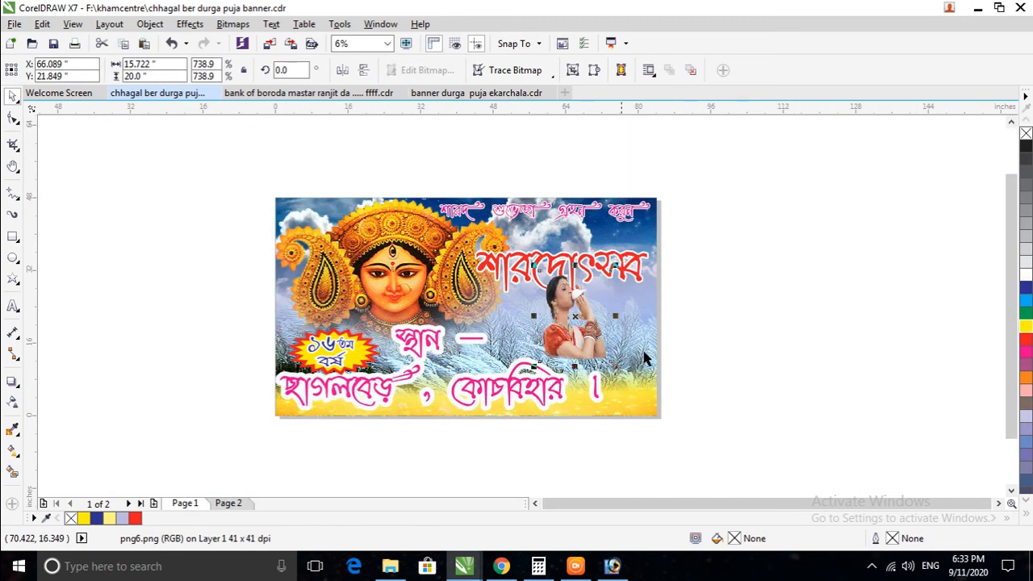
click(341, 71)
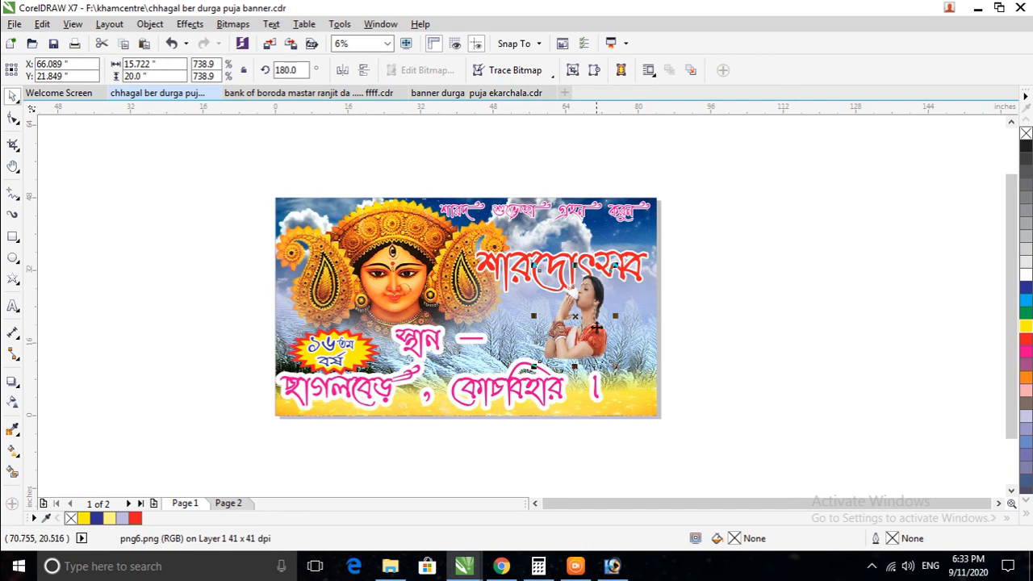
drag(615, 368, 638, 395)
mouse_move(586, 331)
mouse_down()
mouse_move(620, 333)
mouse_move(598, 335)
mouse_up()
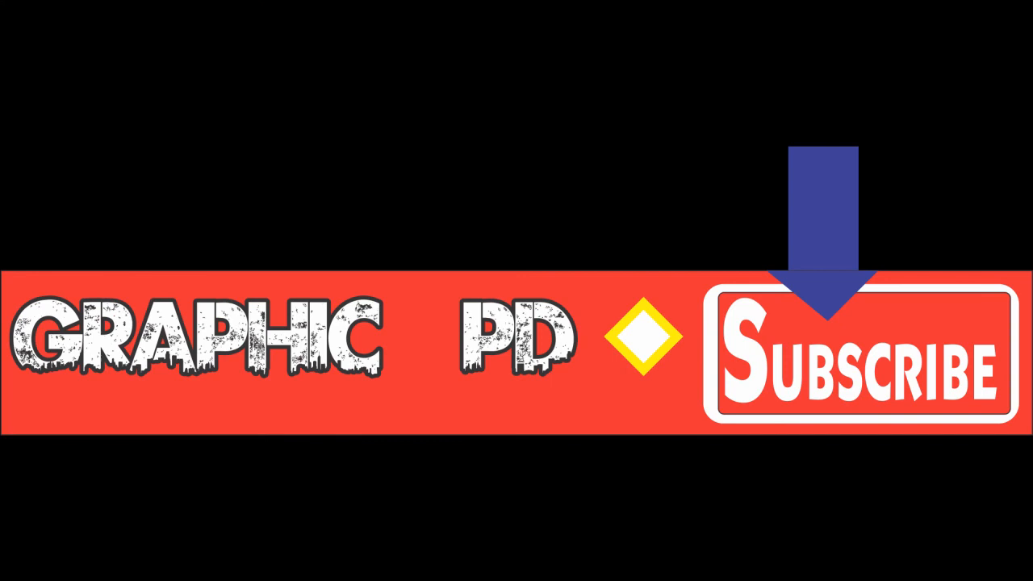